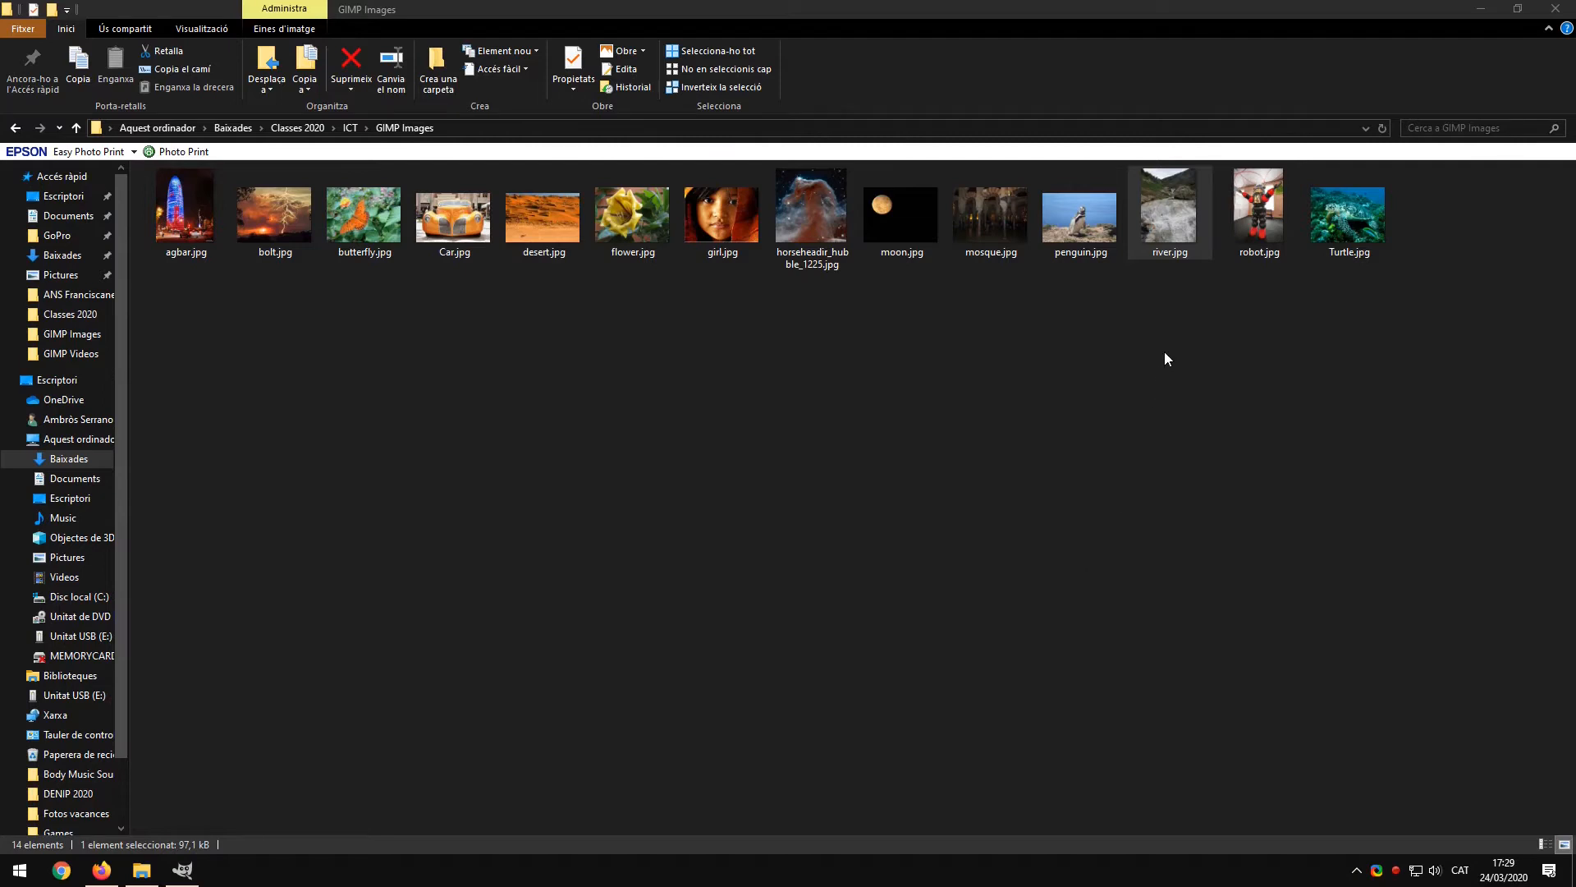
Step: Open river.jpg from the GIMP Images folder in GIMP
{"action": "left_click_drag", "start_coordinate": [1169, 224], "coordinate": [632, 469]}
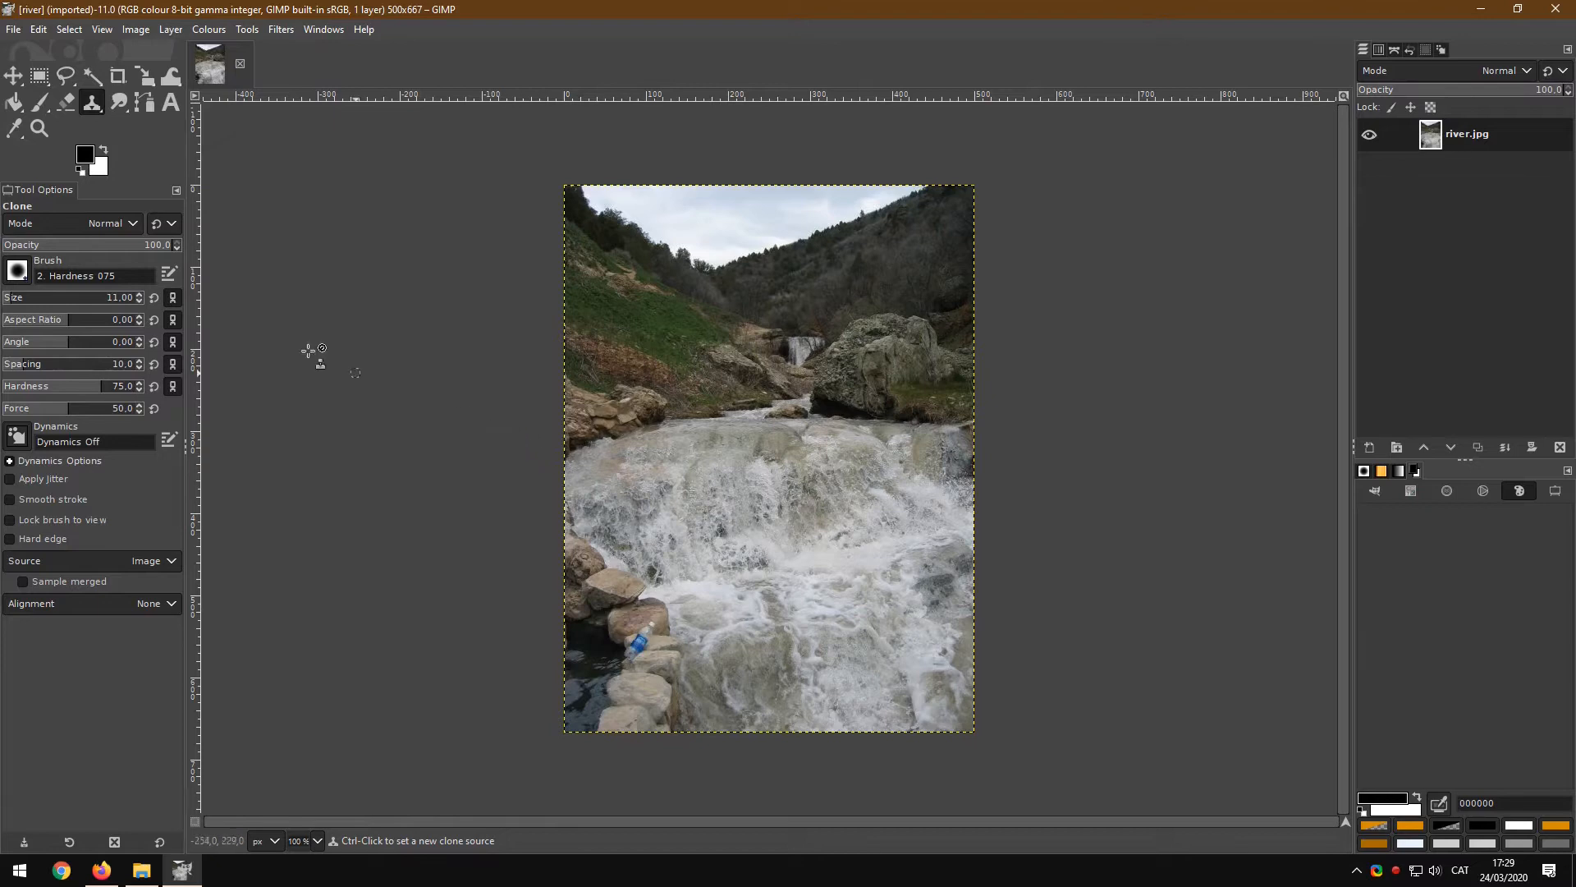
{"action": "left_click", "coordinate": [39, 128]}
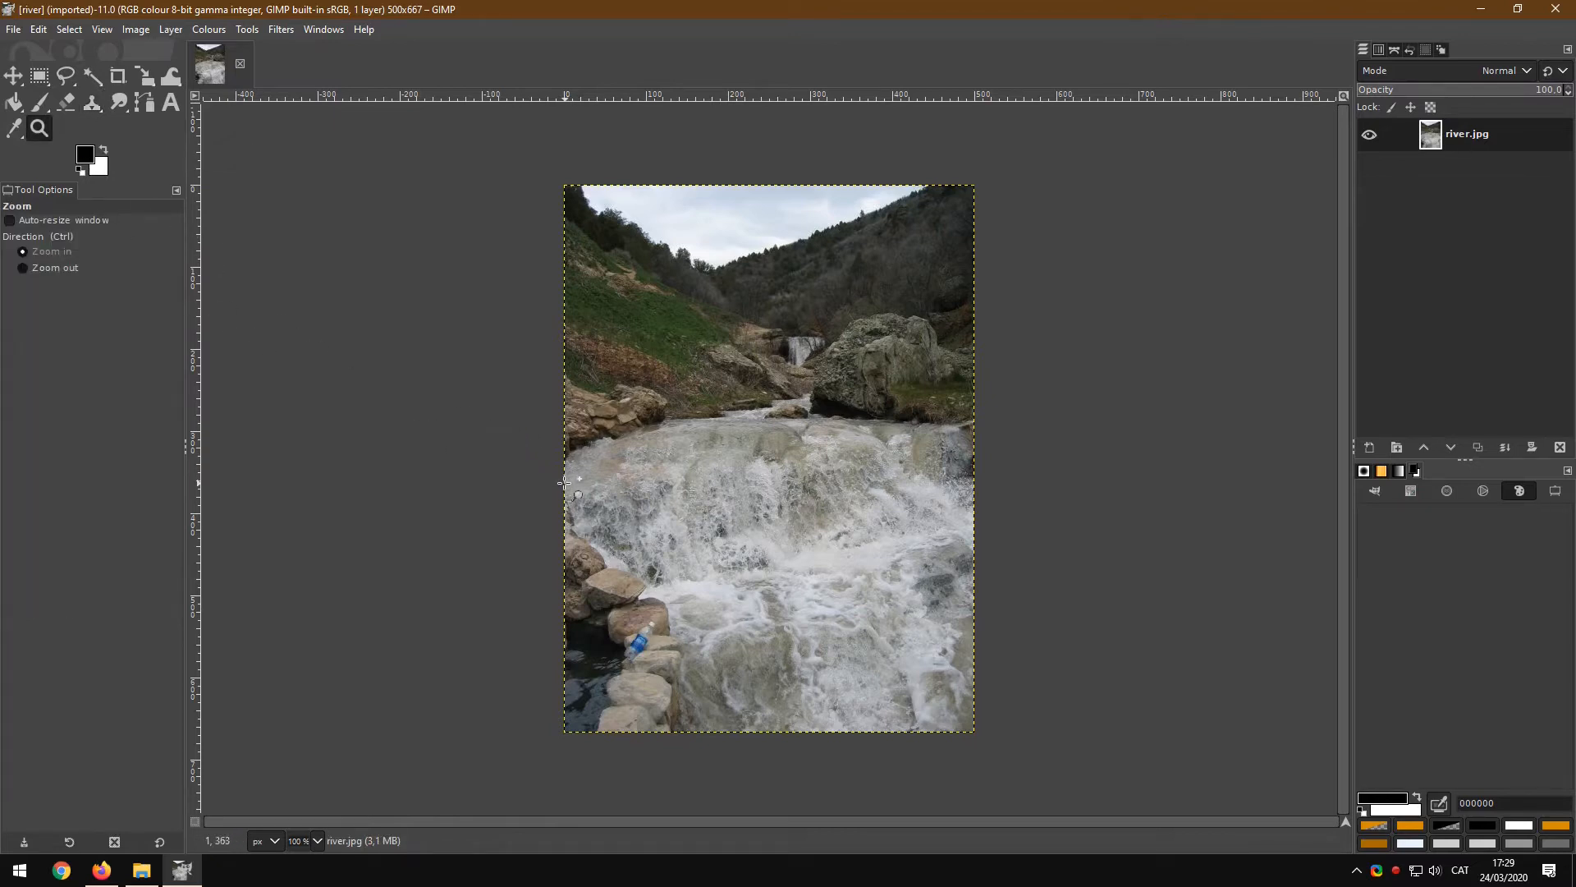
{"action": "left_click_drag", "start_coordinate": [588, 541], "coordinate": [701, 705]}
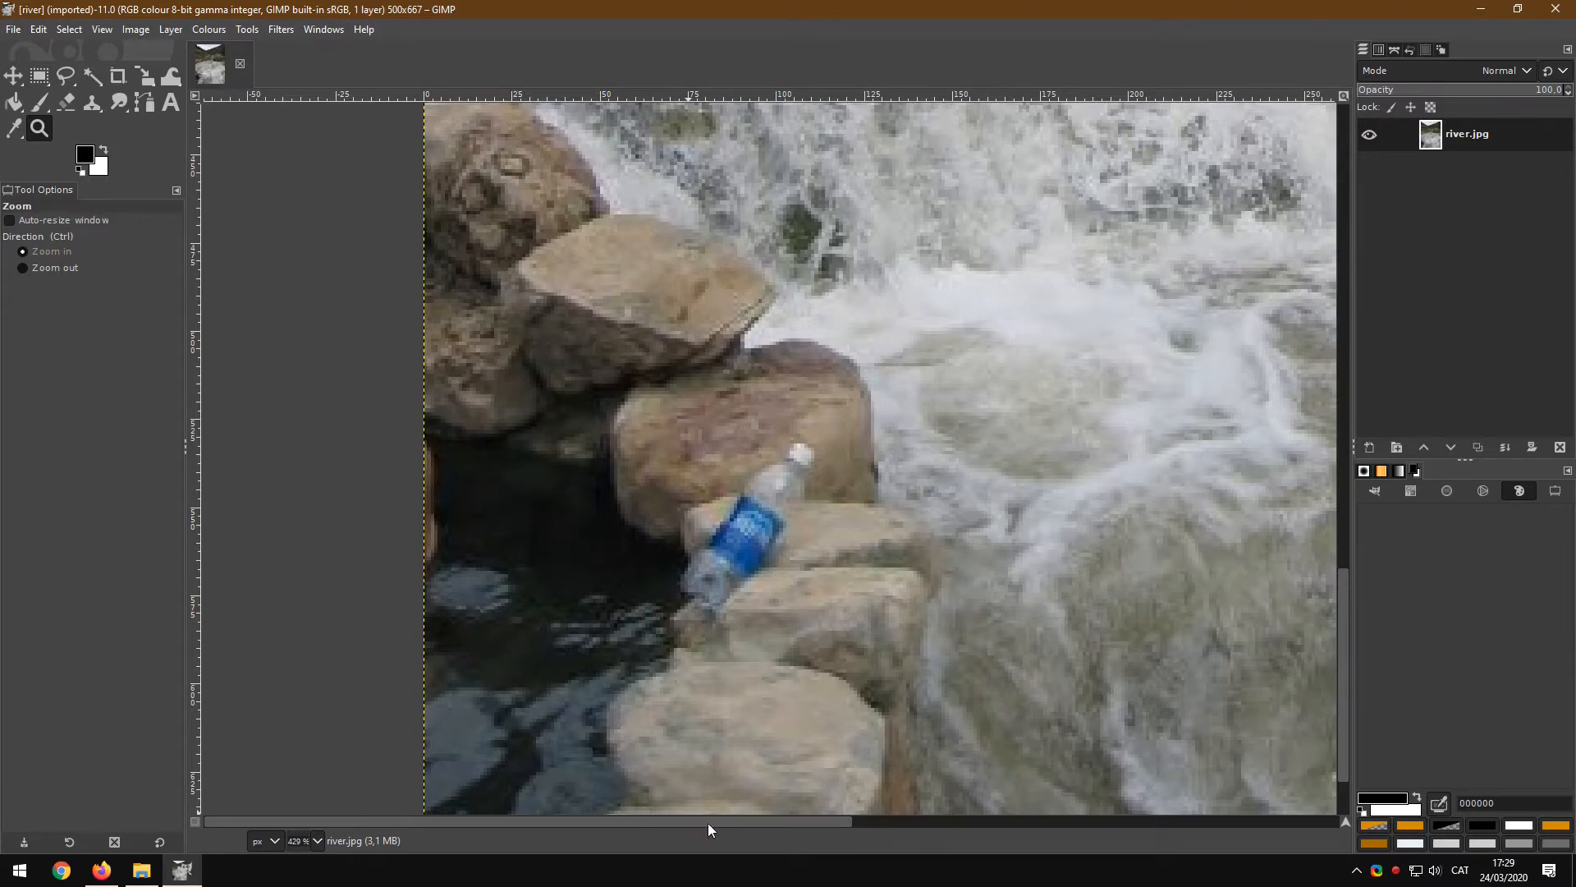
Step: Switch to the Clone tool and review its brush, 2. Hardness 075, and size options
{"action": "left_click", "coordinate": [91, 107]}
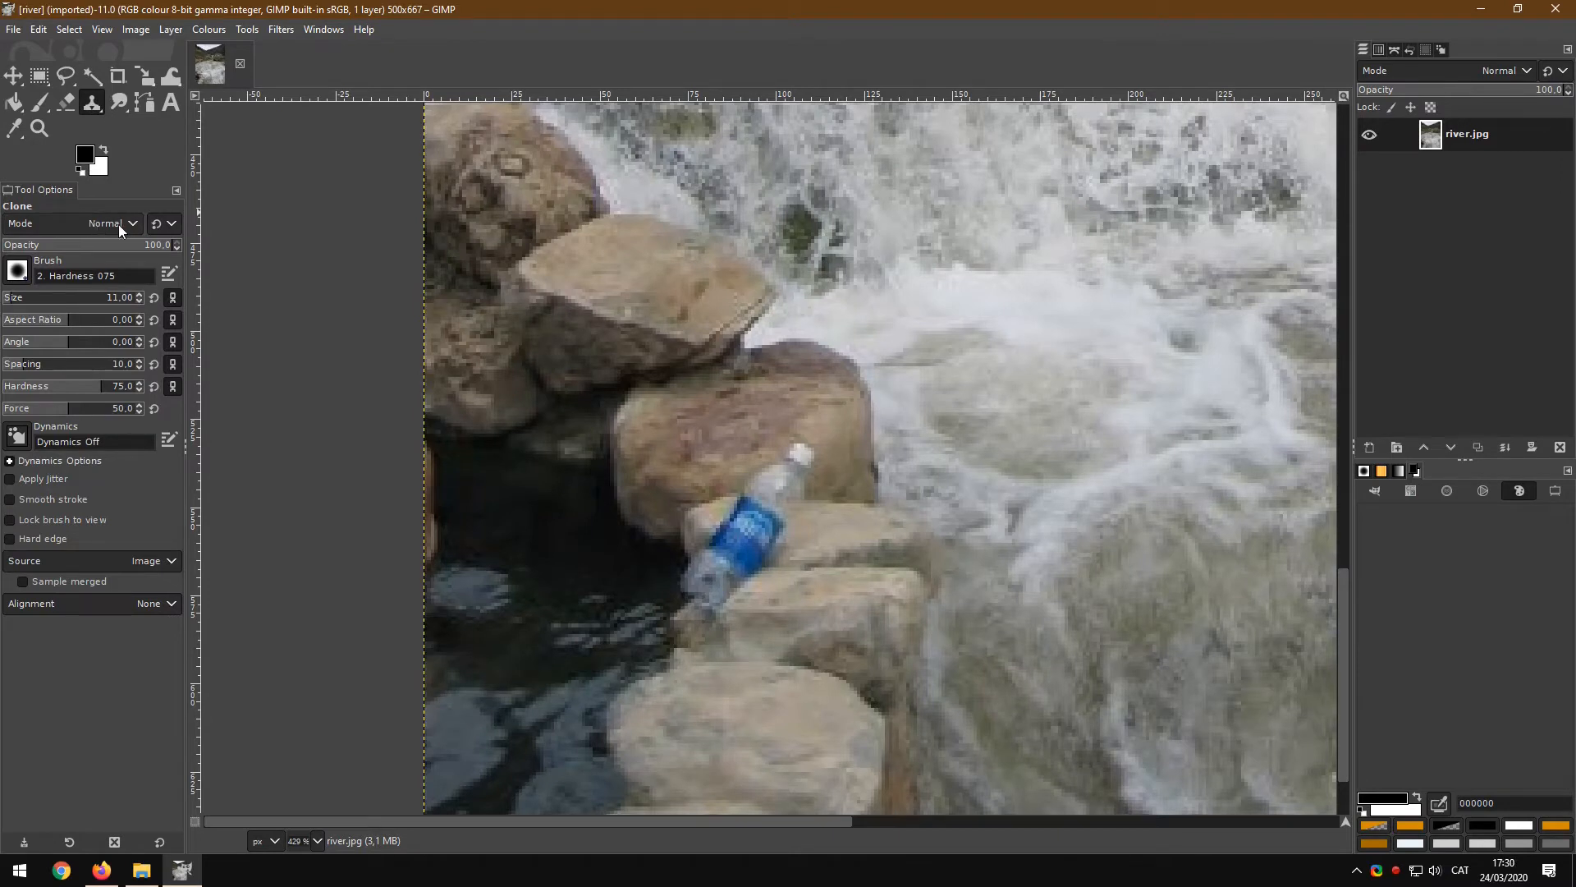
{"action": "left_click", "coordinate": [17, 271]}
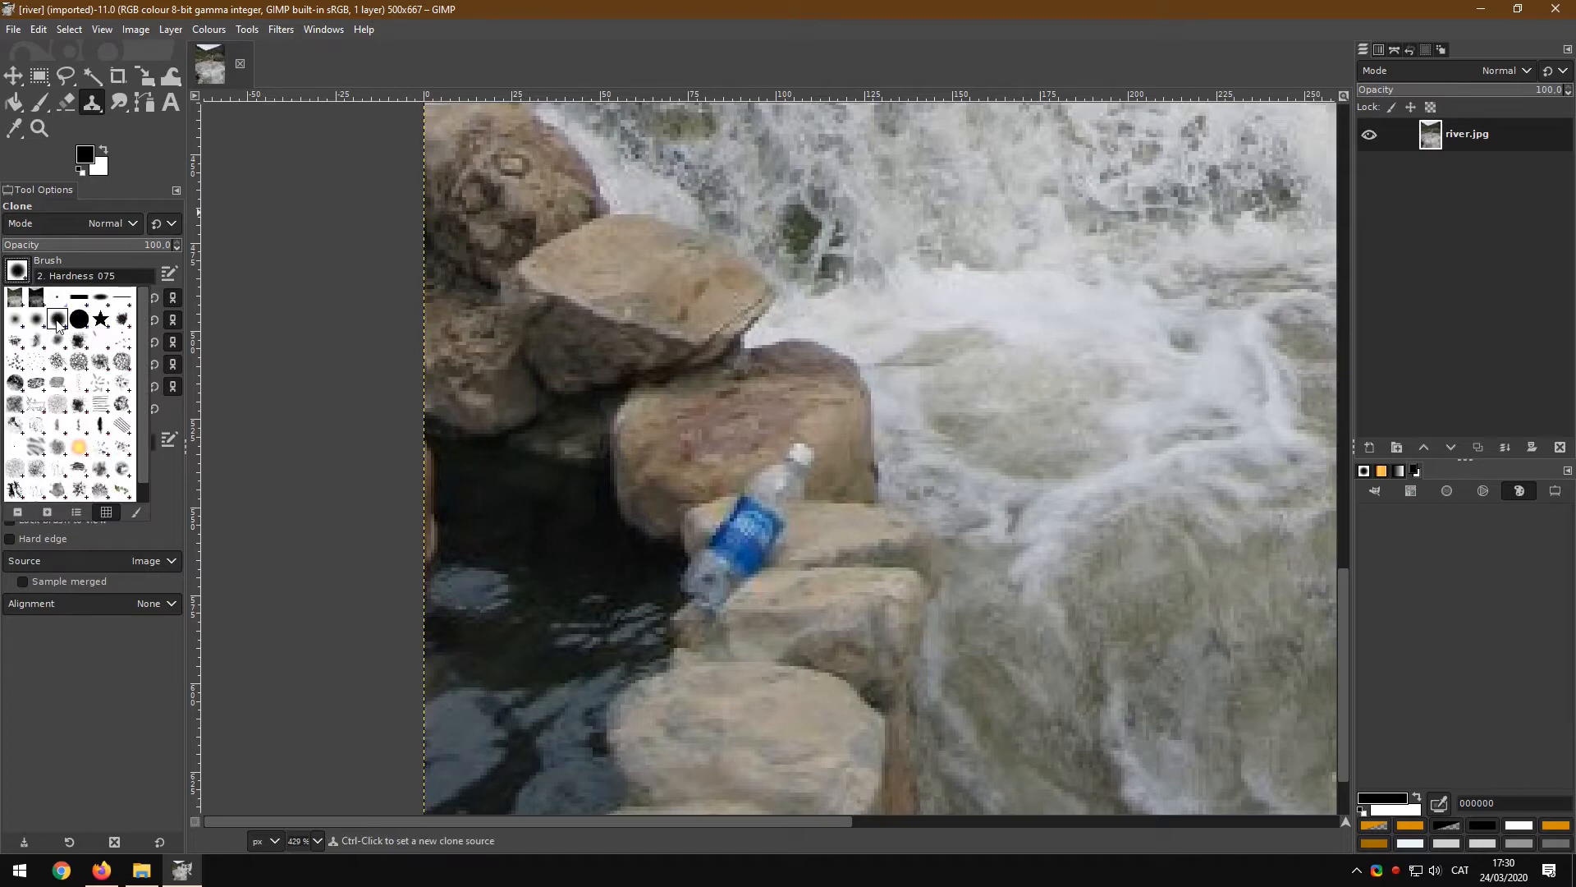
{"action": "left_click", "coordinate": [15, 277]}
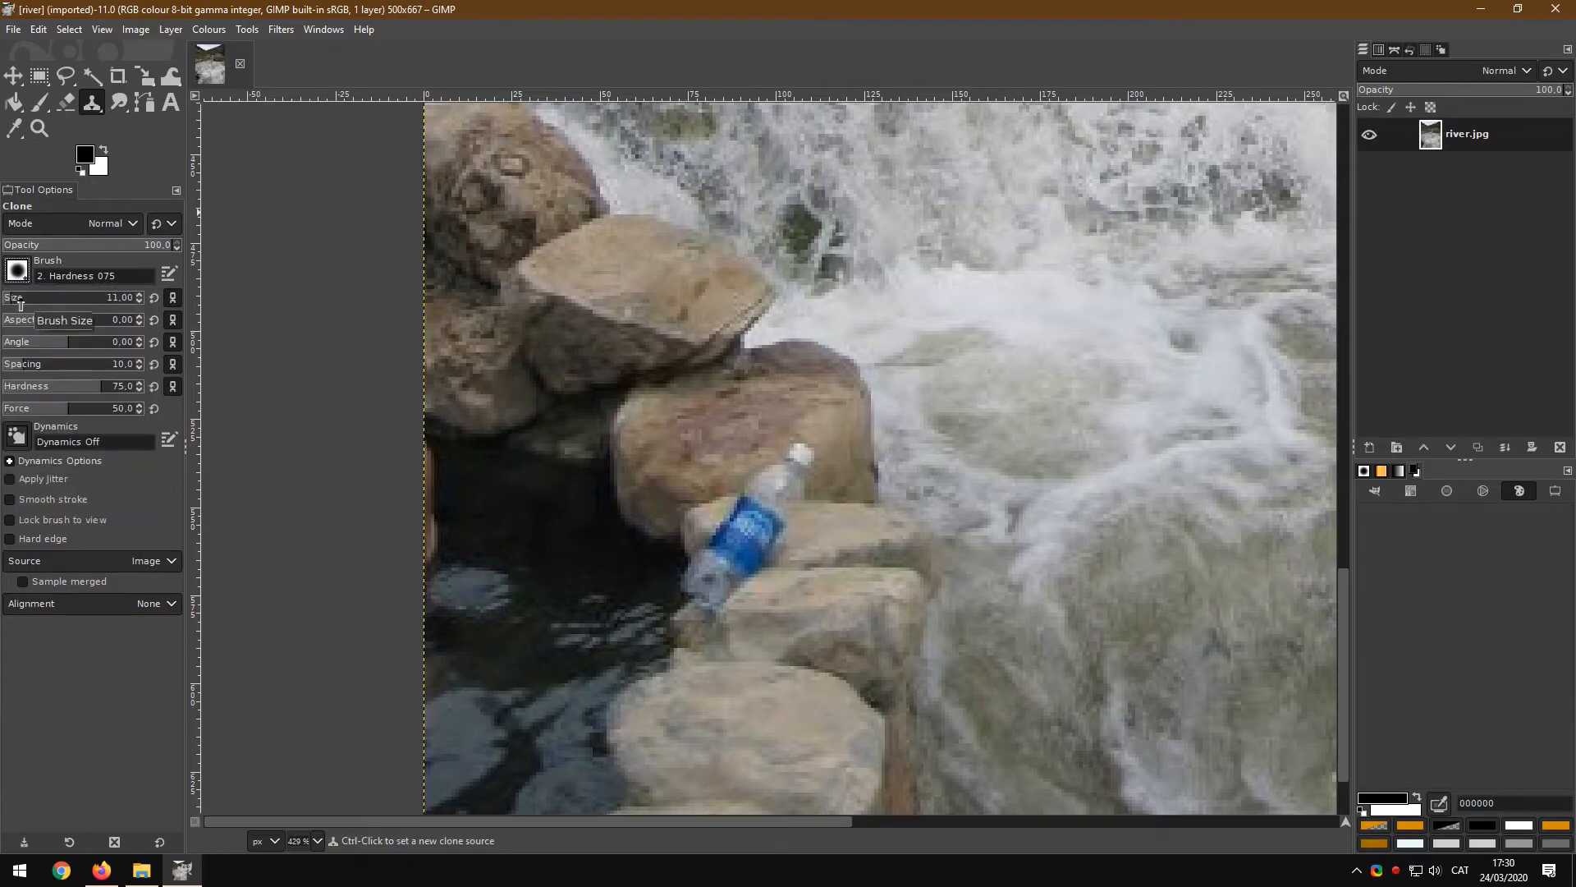
{"action": "left_click", "coordinate": [28, 301]}
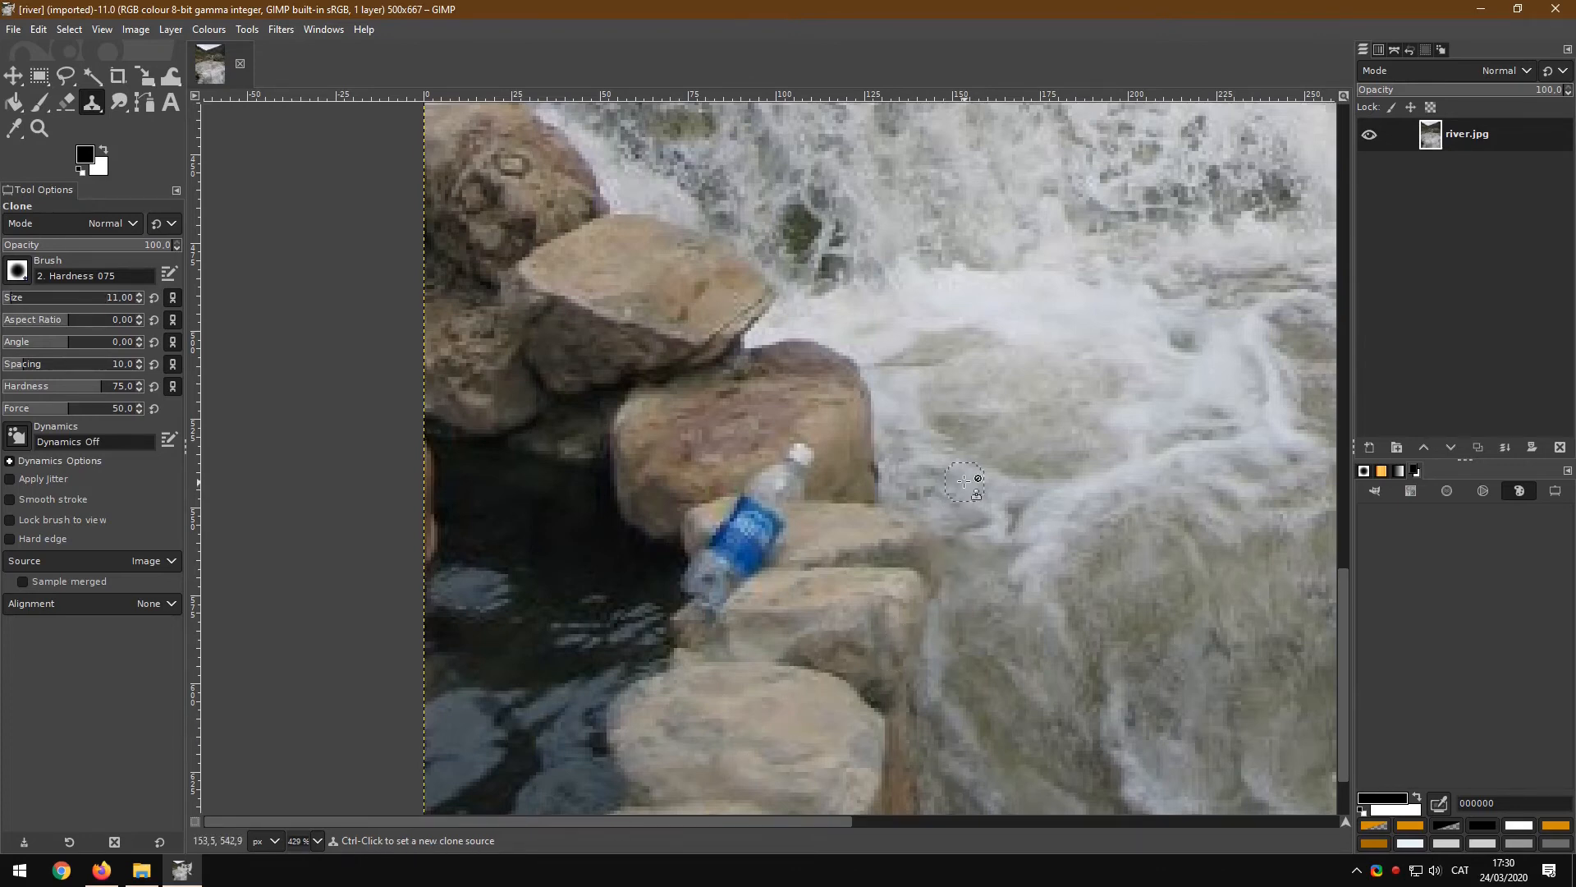
{"action": "key", "text": "ctrl"}
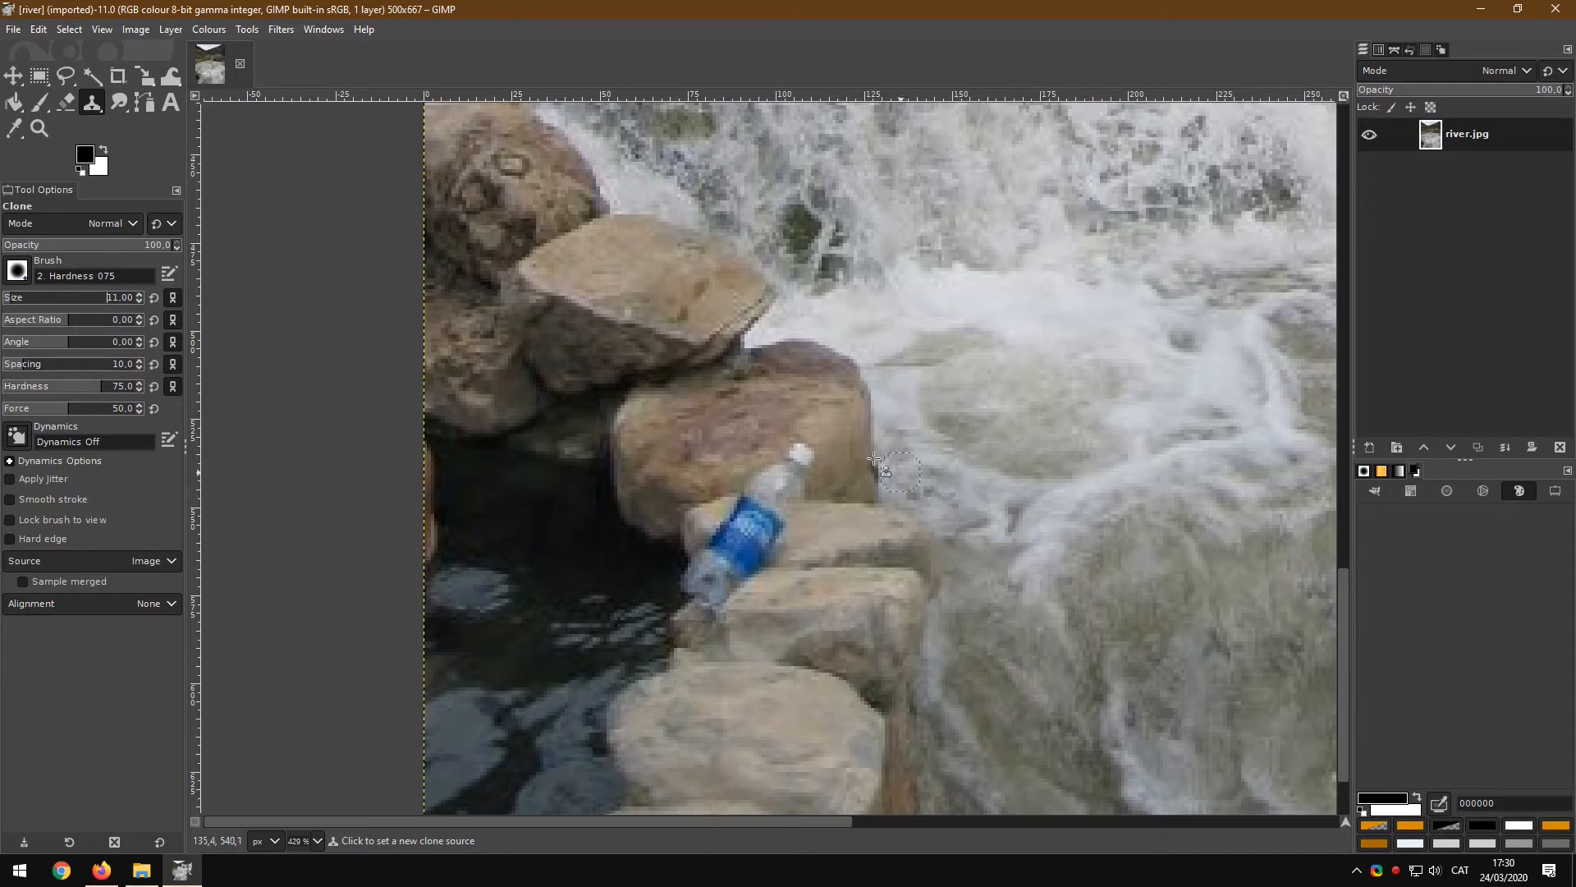
{"action": "left_click", "coordinate": [592, 312], "text": "ctrl"}
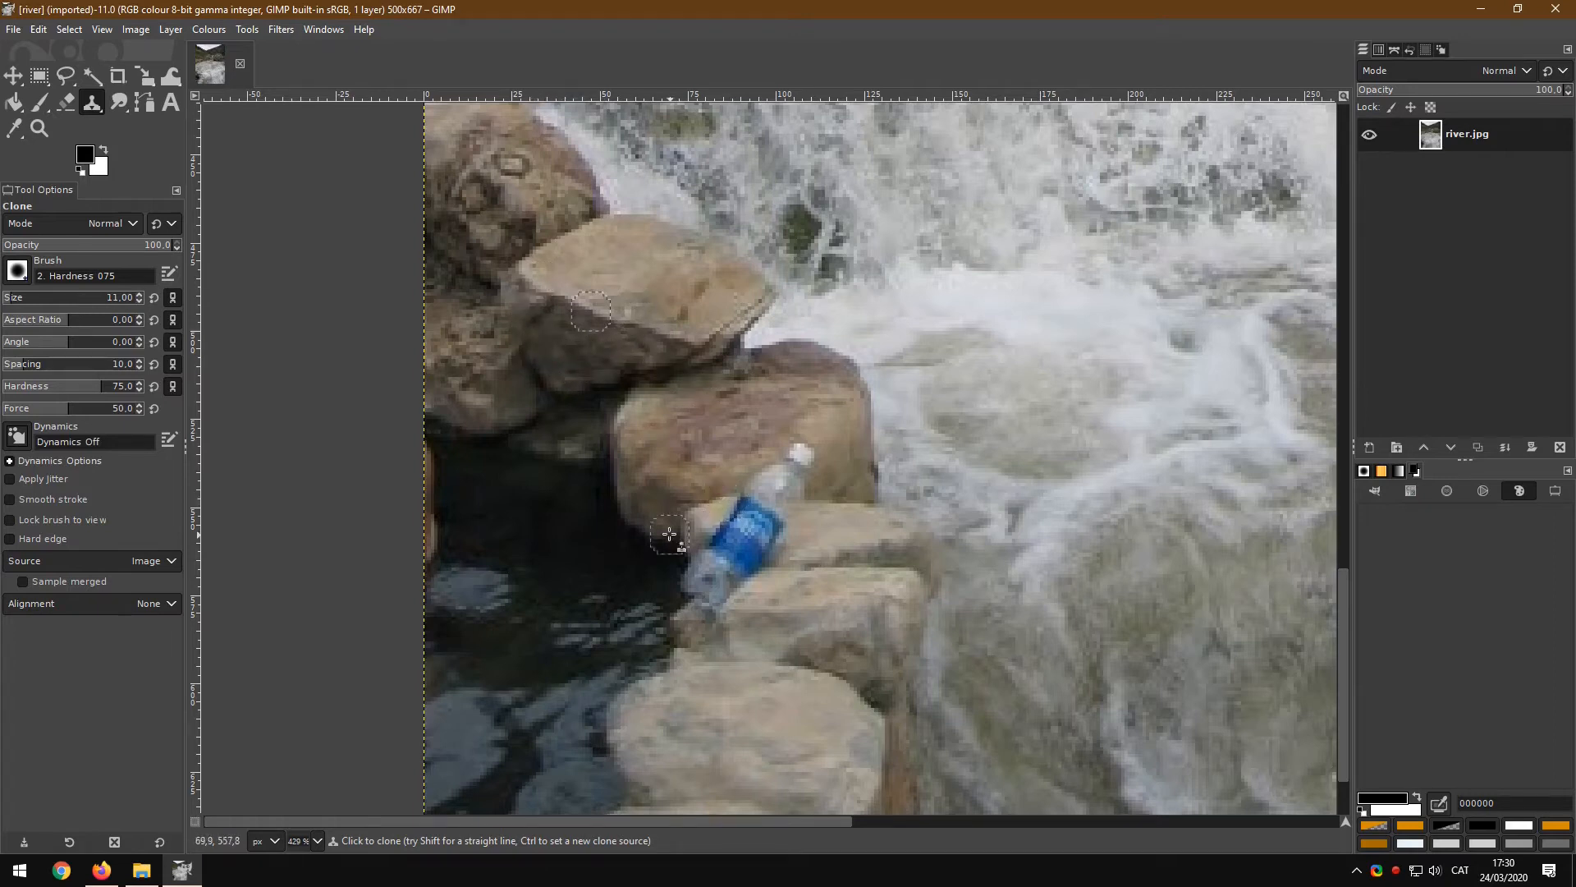
{"action": "mouse_move", "coordinate": [728, 501]}
{"action": "left_mouse_down"}
{"action": "mouse_move", "coordinate": [785, 546]}
{"action": "mouse_move", "coordinate": [776, 509]}
{"action": "mouse_move", "coordinate": [737, 488]}
{"action": "mouse_move", "coordinate": [801, 502]}
{"action": "mouse_move", "coordinate": [811, 470]}
{"action": "mouse_move", "coordinate": [770, 461]}
{"action": "mouse_move", "coordinate": [821, 472]}
{"action": "mouse_move", "coordinate": [702, 513]}
{"action": "mouse_move", "coordinate": [775, 537]}
{"action": "mouse_move", "coordinate": [755, 558]}
{"action": "mouse_move", "coordinate": [689, 525]}
{"action": "mouse_move", "coordinate": [685, 550]}
{"action": "mouse_move", "coordinate": [736, 585]}
{"action": "mouse_move", "coordinate": [655, 563]}
{"action": "mouse_move", "coordinate": [725, 590]}
{"action": "mouse_move", "coordinate": [787, 581]}
{"action": "mouse_move", "coordinate": [805, 552]}
{"action": "mouse_move", "coordinate": [757, 569]}
{"action": "mouse_move", "coordinate": [811, 530]}
{"action": "mouse_move", "coordinate": [719, 503]}
{"action": "mouse_move", "coordinate": [729, 540]}
{"action": "left_mouse_up"}
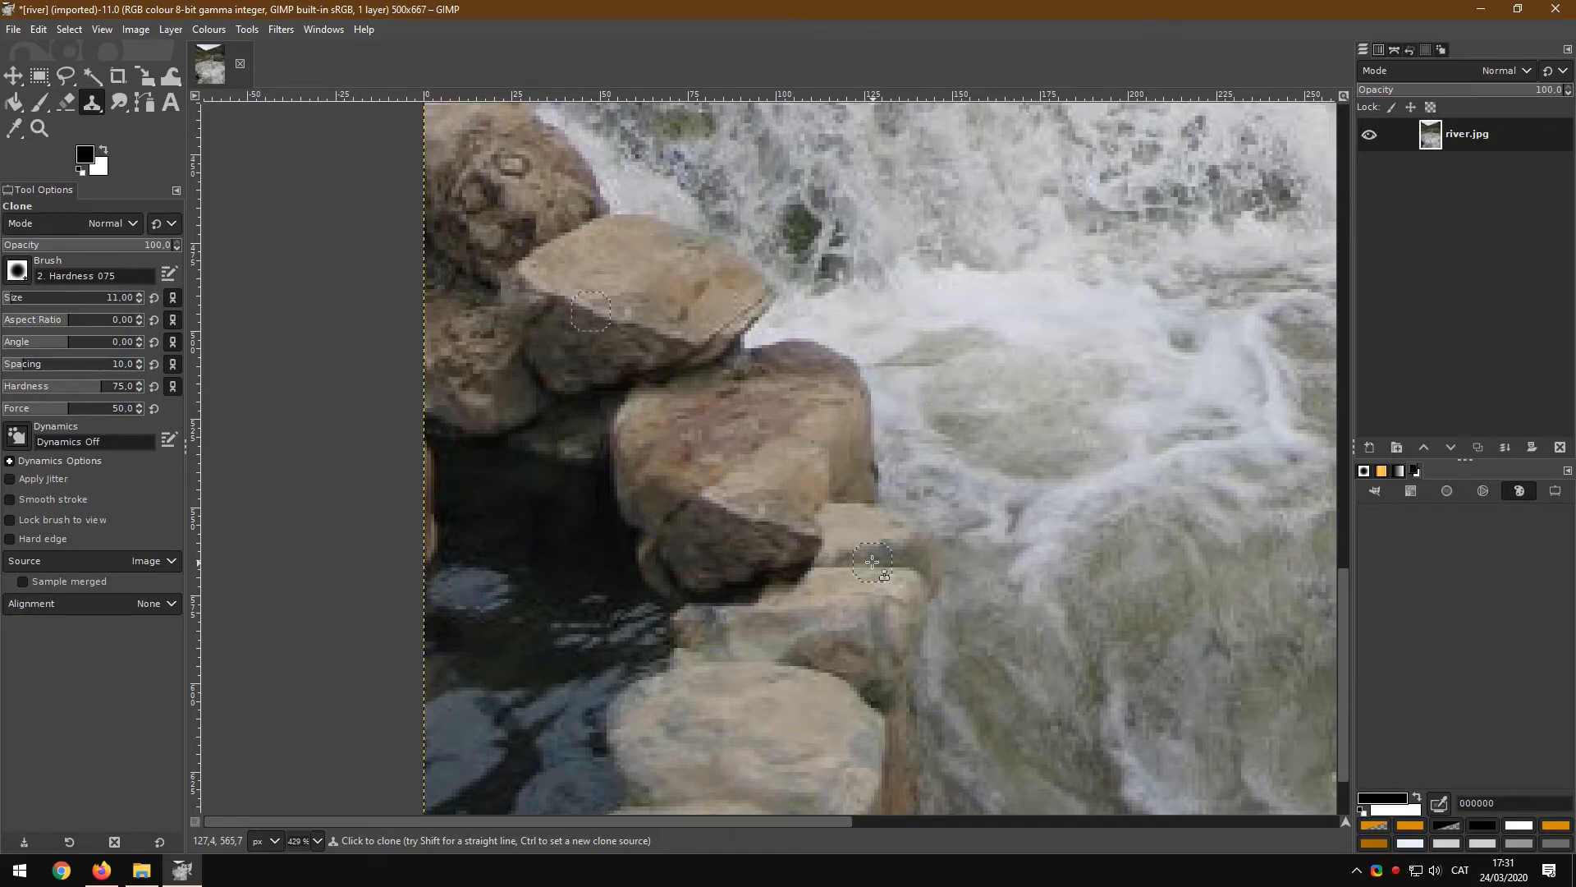
{"action": "key", "text": "ctrl+z"}
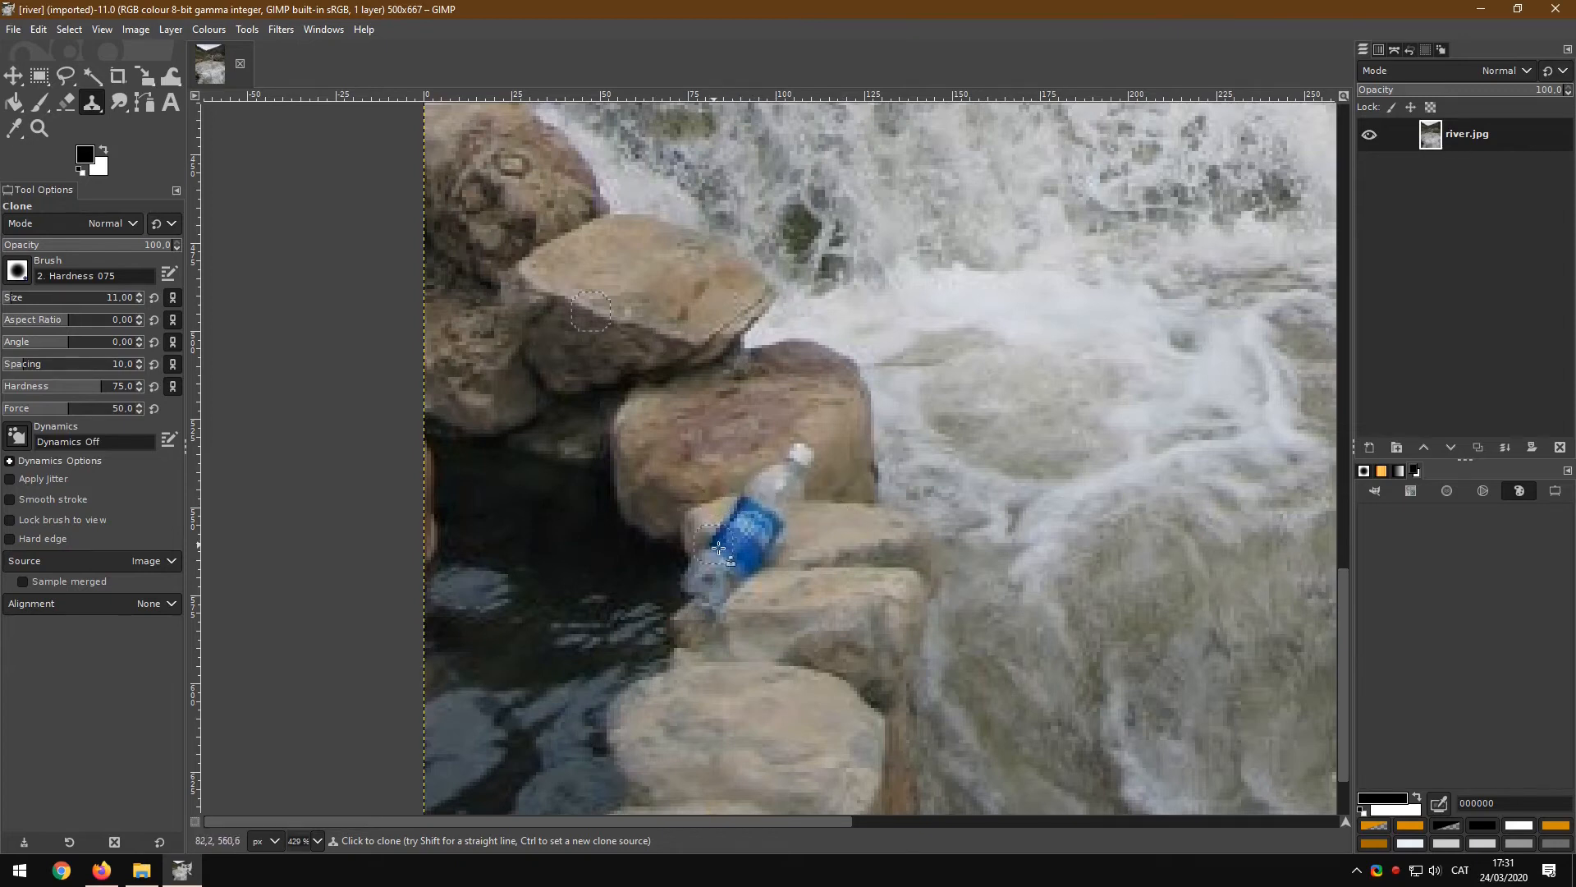
{"action": "mouse_move", "coordinate": [696, 583]}
{"action": "left_mouse_down"}
{"action": "mouse_move", "coordinate": [748, 579]}
{"action": "mouse_move", "coordinate": [790, 526]}
{"action": "mouse_move", "coordinate": [758, 517]}
{"action": "left_mouse_up"}
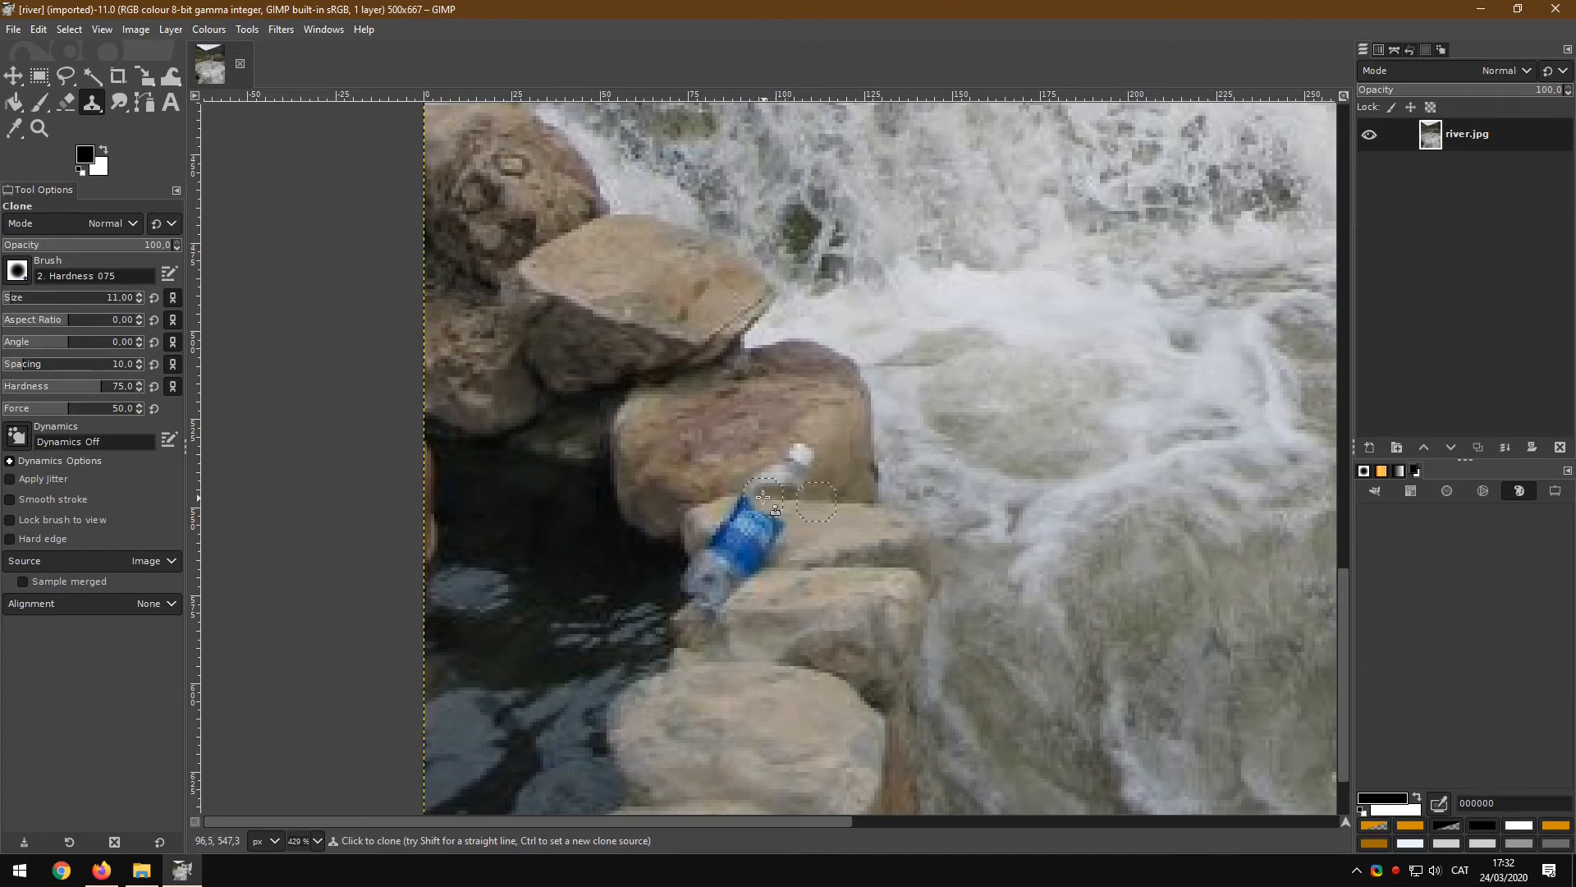
{"action": "left_click", "coordinate": [799, 499]}
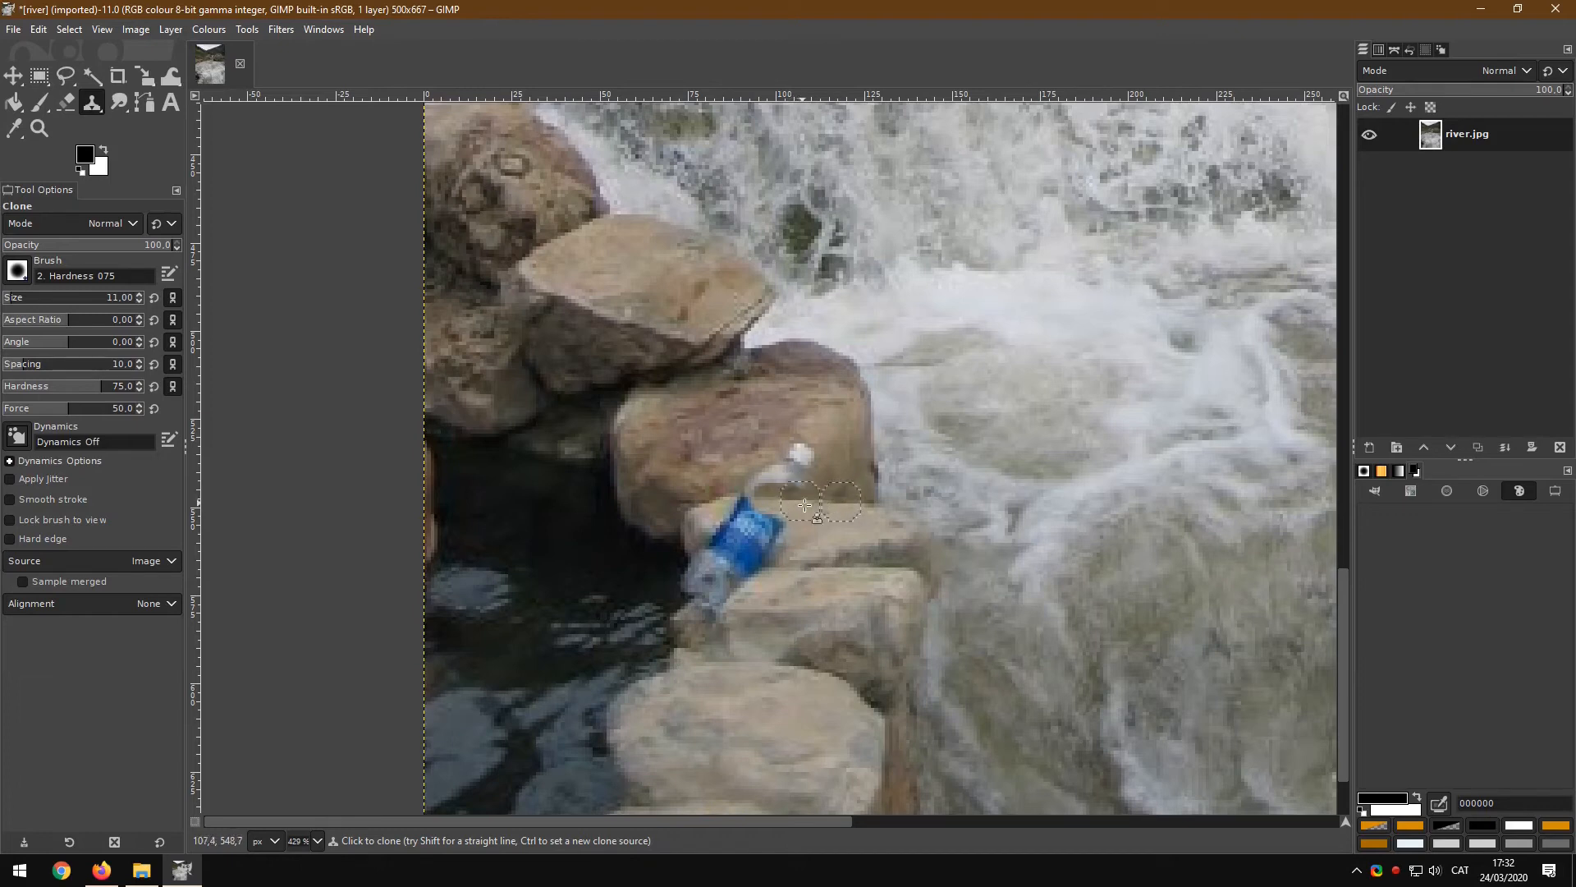
{"action": "key", "text": "ctrl+z"}
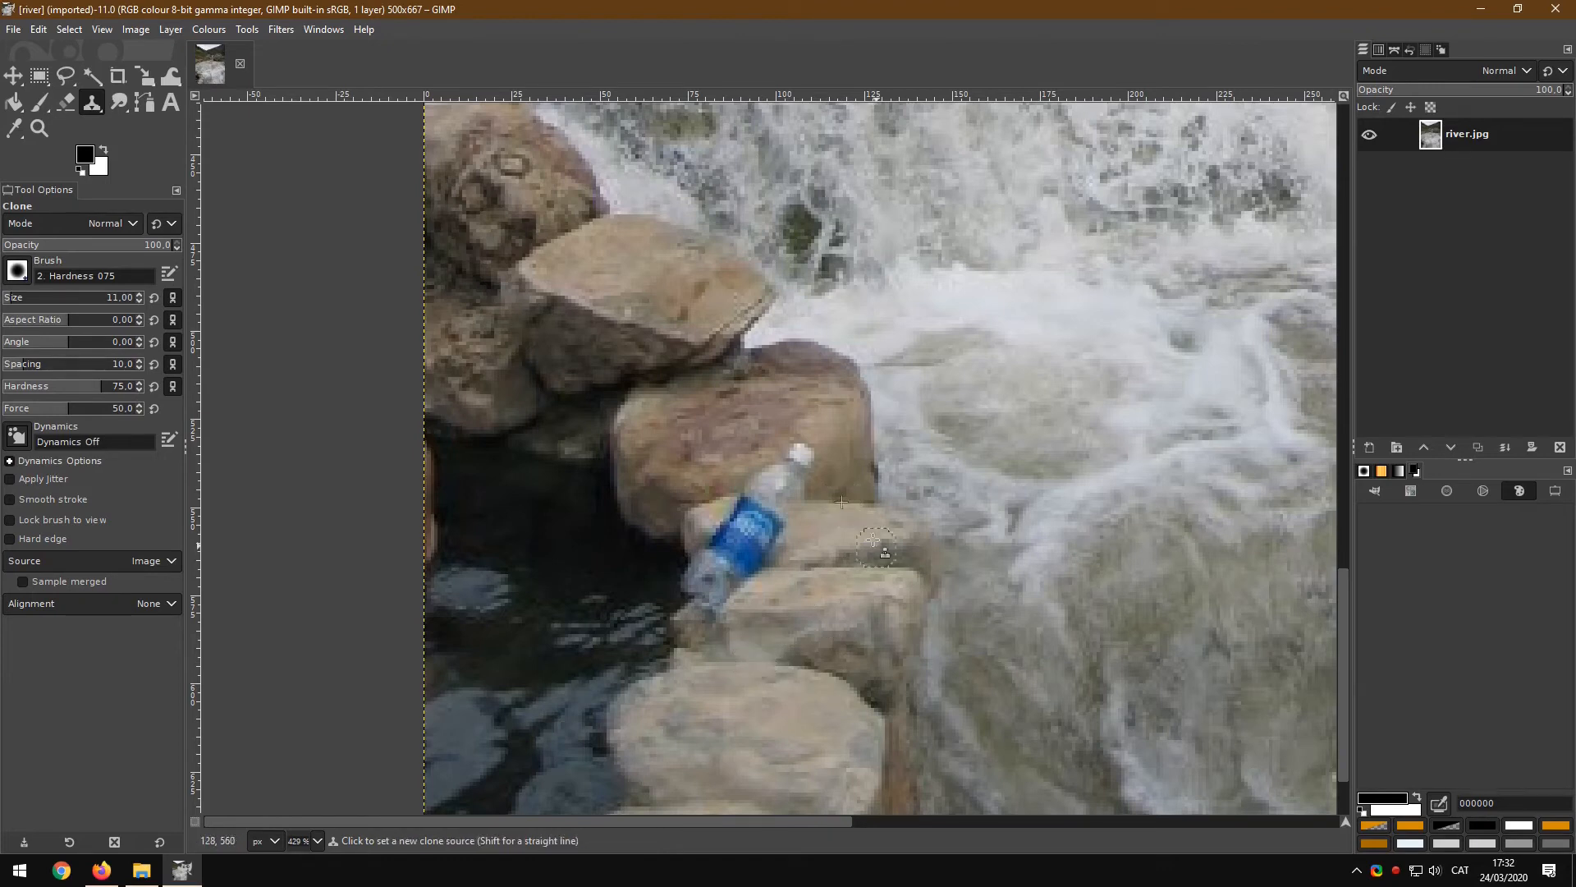
Step: Set clone sources on the lower rock and clone its texture over the bottle's cap and neck
{"action": "left_click", "coordinate": [746, 659], "text": "ctrl"}
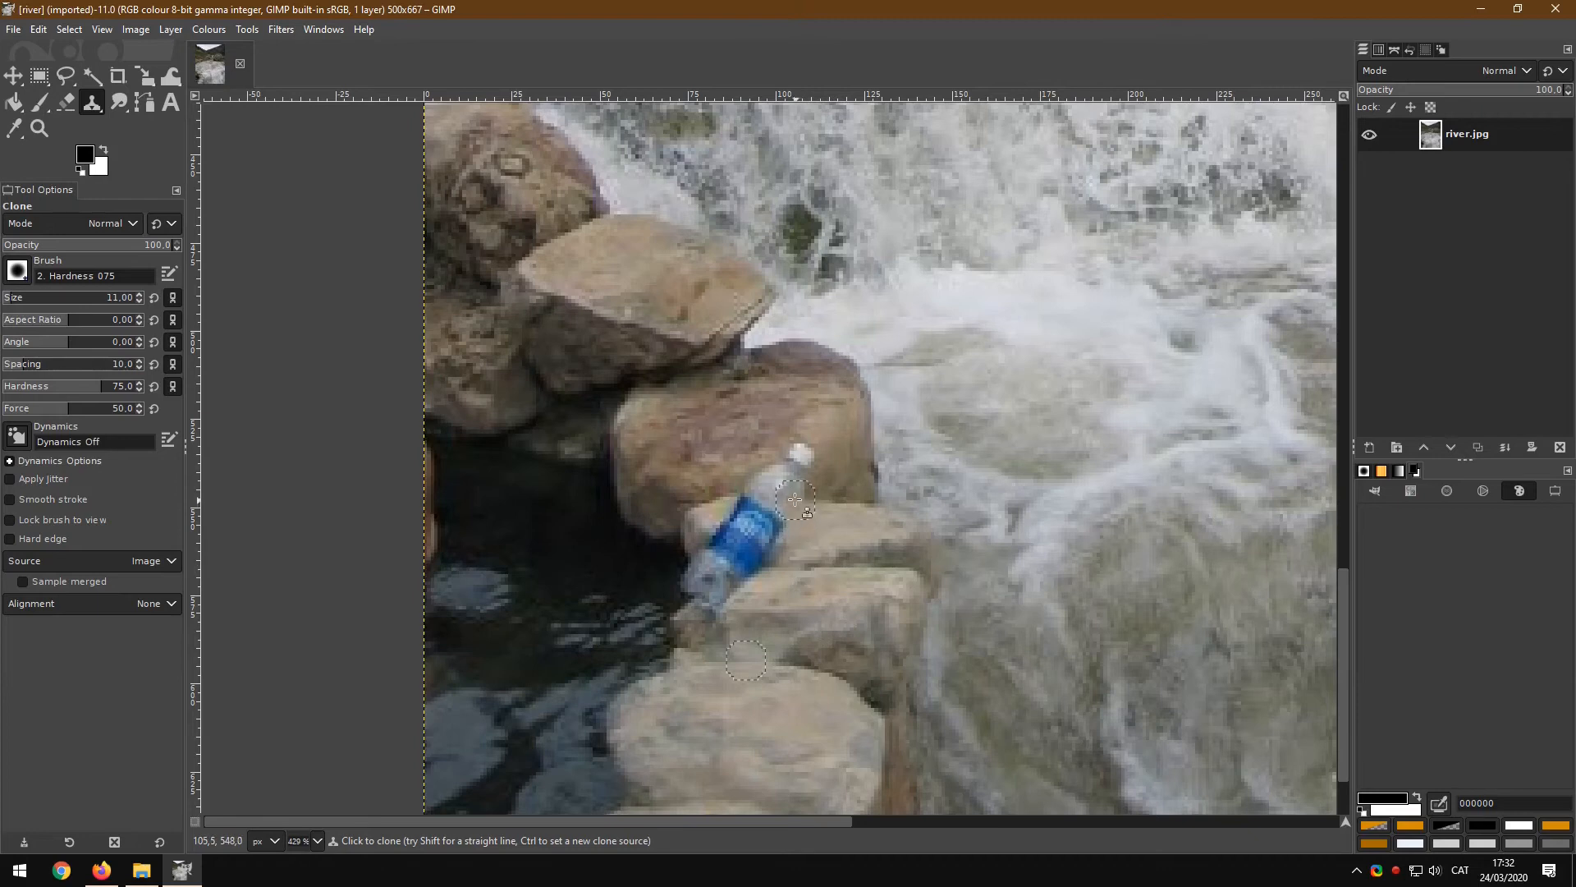
{"action": "mouse_move", "coordinate": [795, 499]}
{"action": "left_mouse_down"}
{"action": "mouse_move", "coordinate": [740, 495]}
{"action": "mouse_move", "coordinate": [826, 503]}
{"action": "left_mouse_up"}
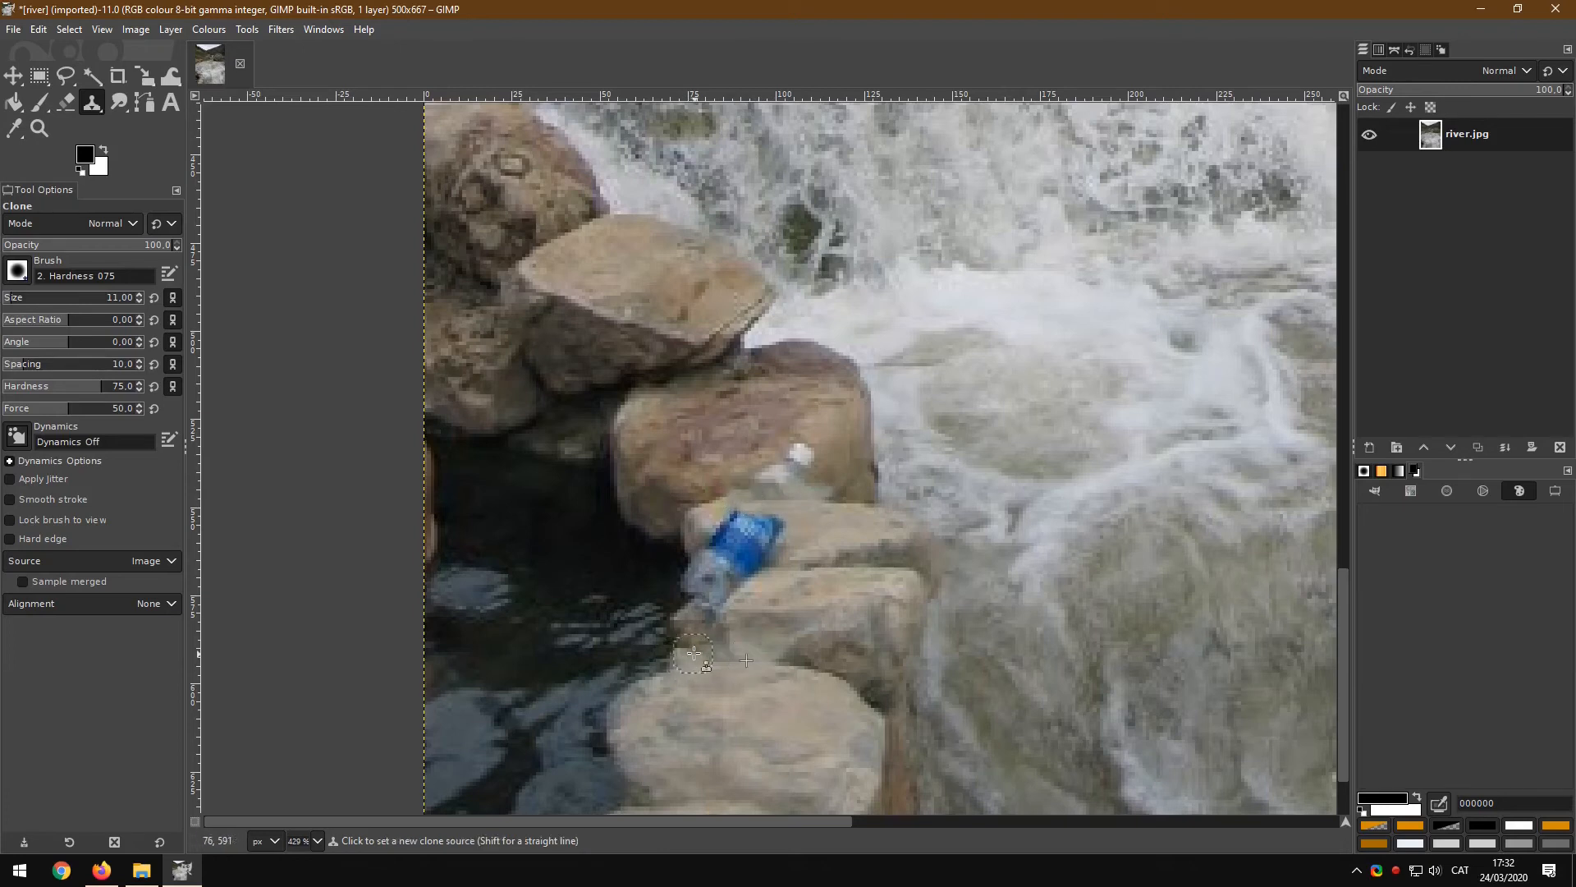
{"action": "left_click", "coordinate": [706, 659], "text": "ctrl"}
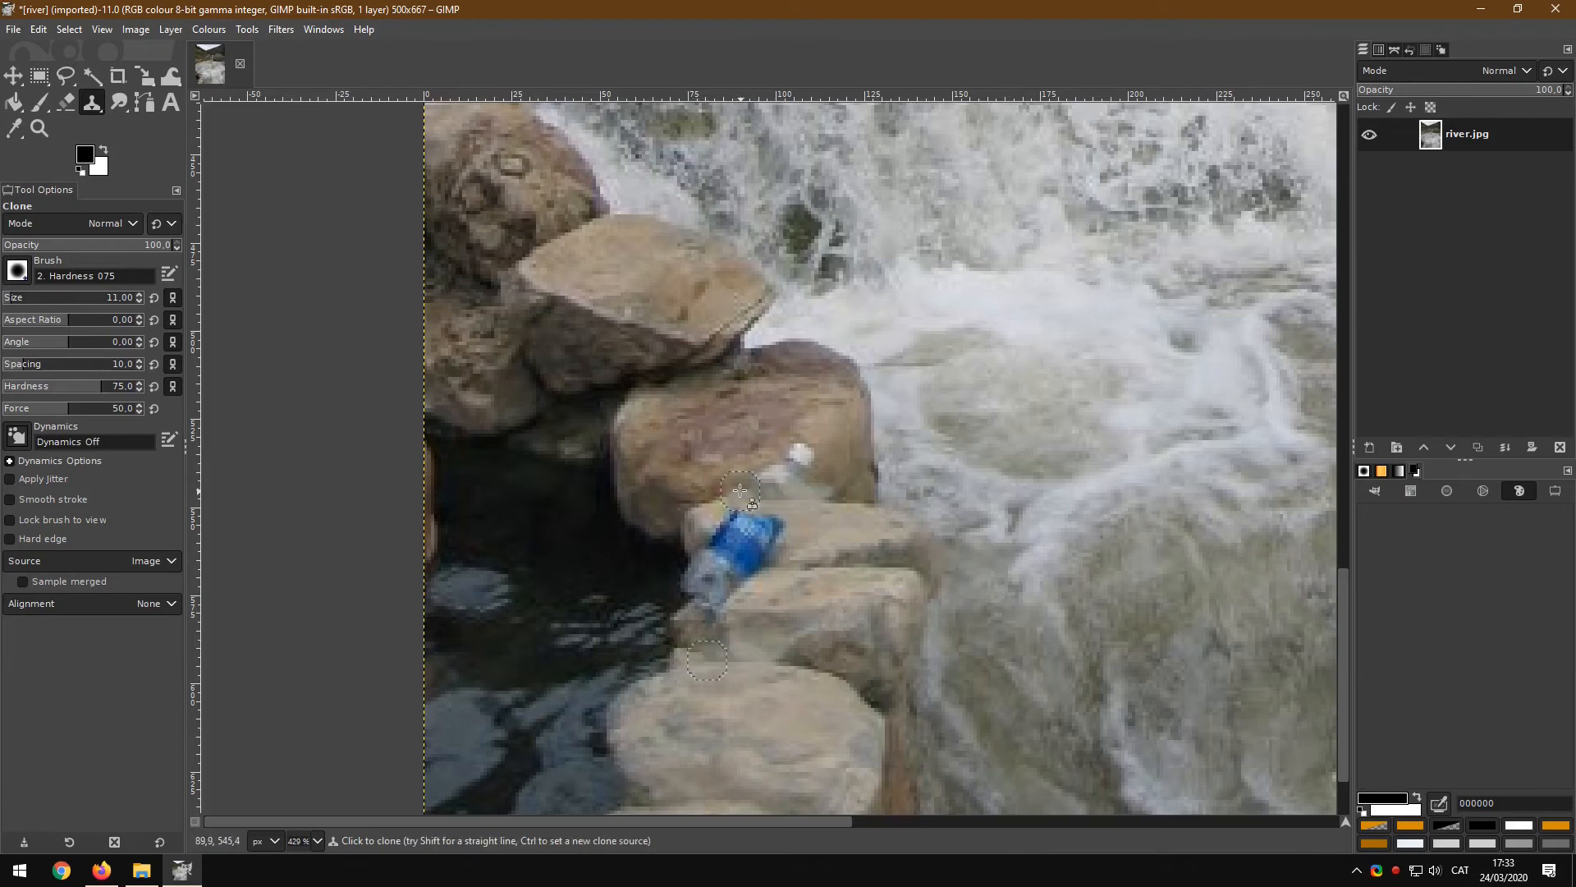
{"action": "left_click_drag", "start_coordinate": [755, 499], "coordinate": [755, 514]}
Step: Reduce the clone brush size to 9 and clone rock texture over the bottle's upper part
{"action": "key", "text": "ctrl"}
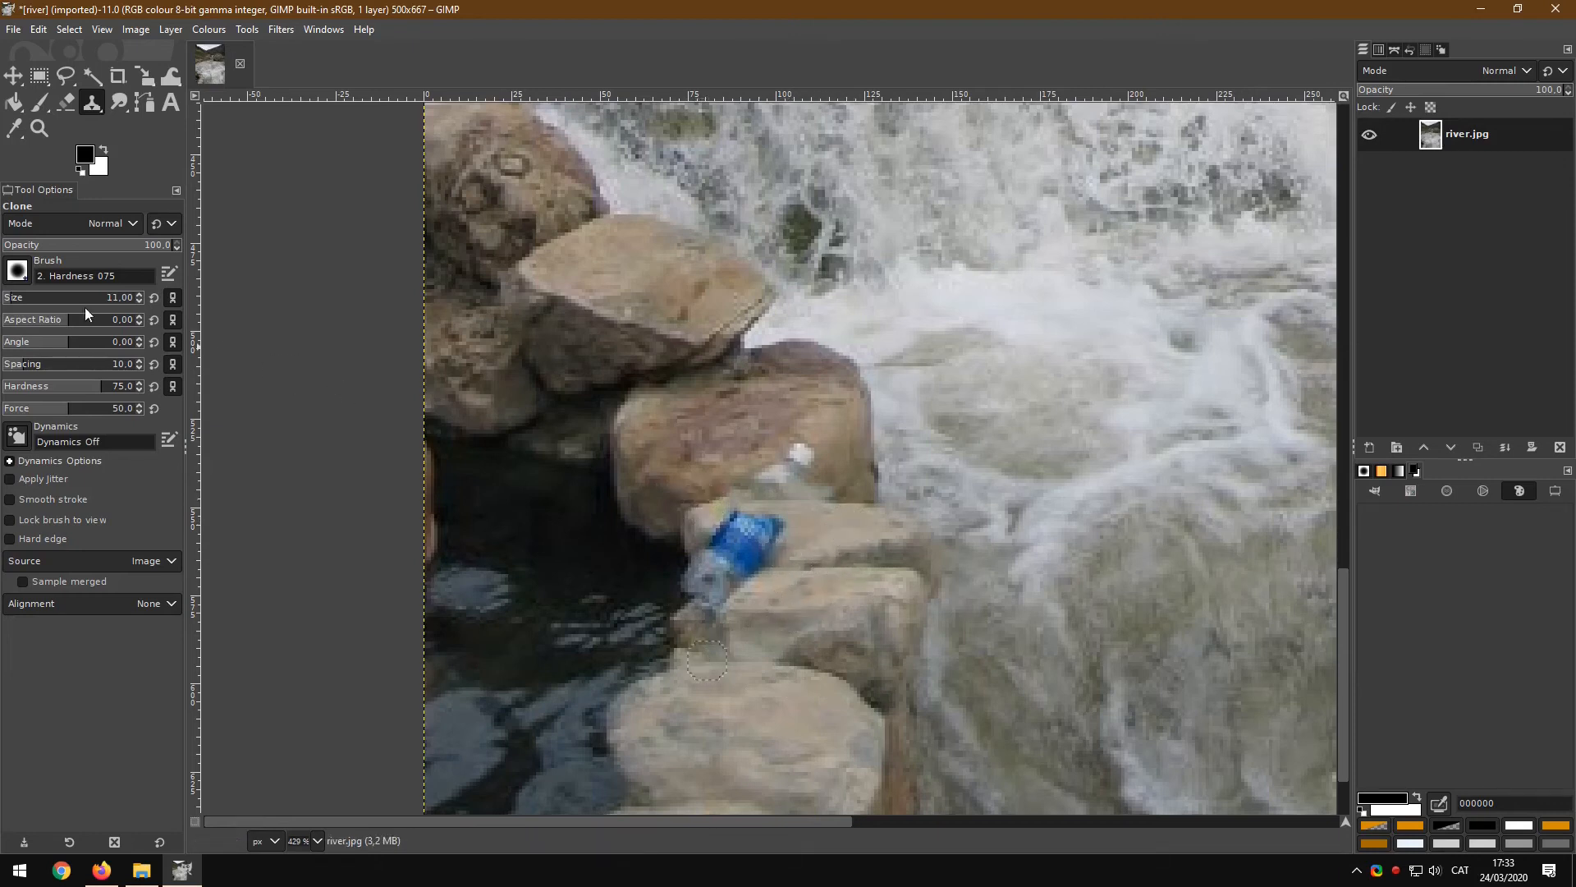
{"action": "left_click", "coordinate": [139, 300]}
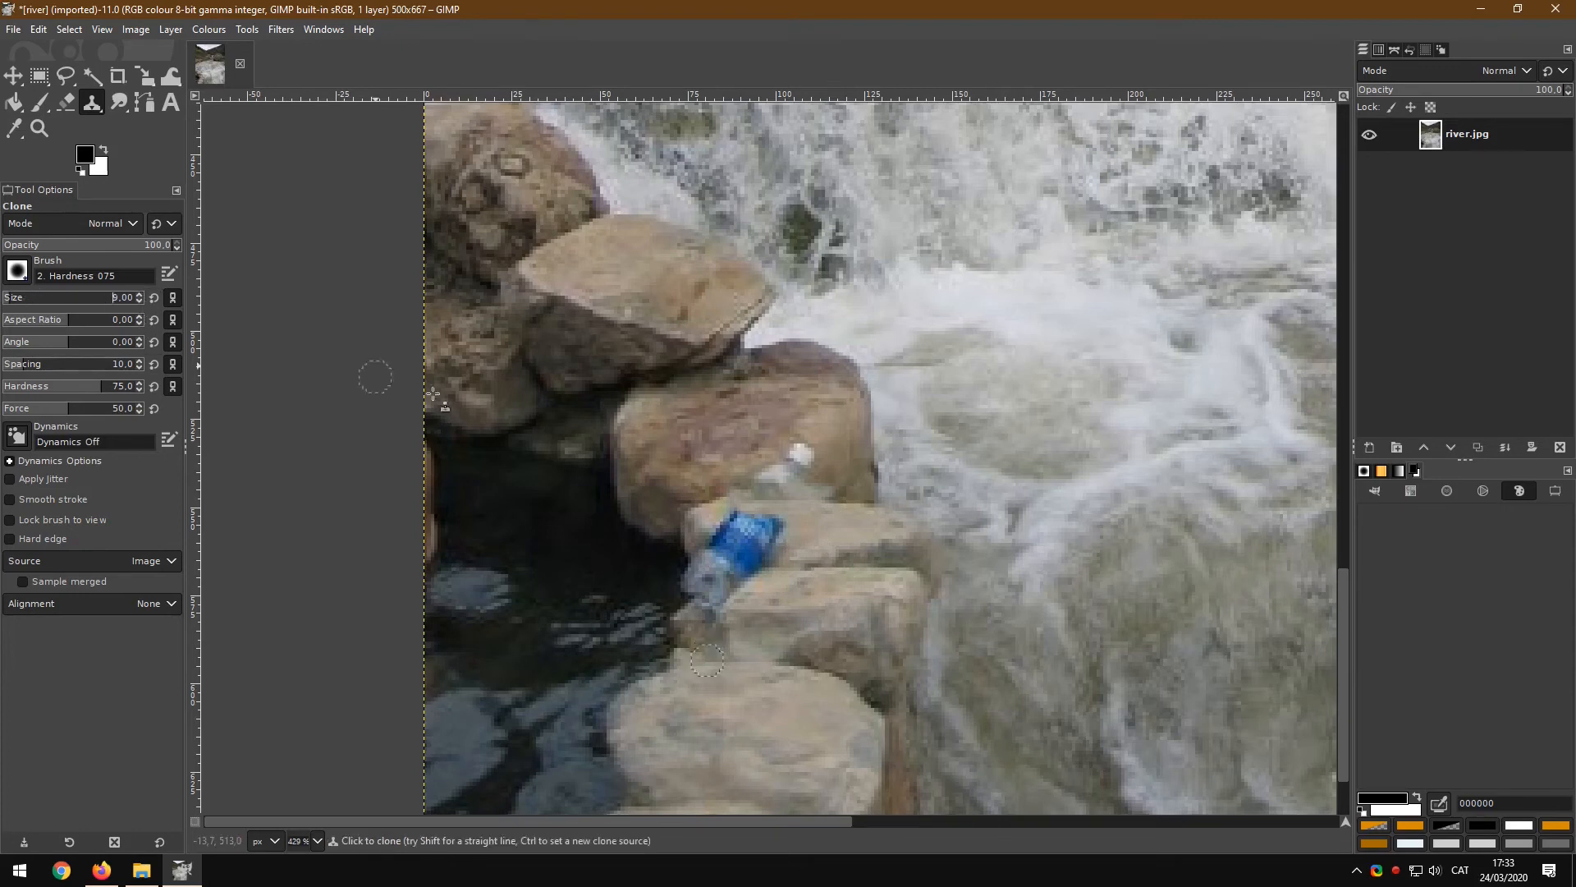
{"action": "left_click", "coordinate": [835, 526], "text": "ctrl"}
{"action": "mouse_move", "coordinate": [786, 524]}
{"action": "left_mouse_down"}
{"action": "mouse_move", "coordinate": [761, 524]}
{"action": "mouse_move", "coordinate": [784, 524]}
{"action": "left_mouse_up"}
{"action": "left_click", "coordinate": [791, 712], "text": "ctrl"}
{"action": "mouse_move", "coordinate": [778, 532]}
{"action": "left_mouse_down"}
{"action": "mouse_move", "coordinate": [727, 516]}
{"action": "mouse_move", "coordinate": [785, 529]}
{"action": "left_mouse_up"}
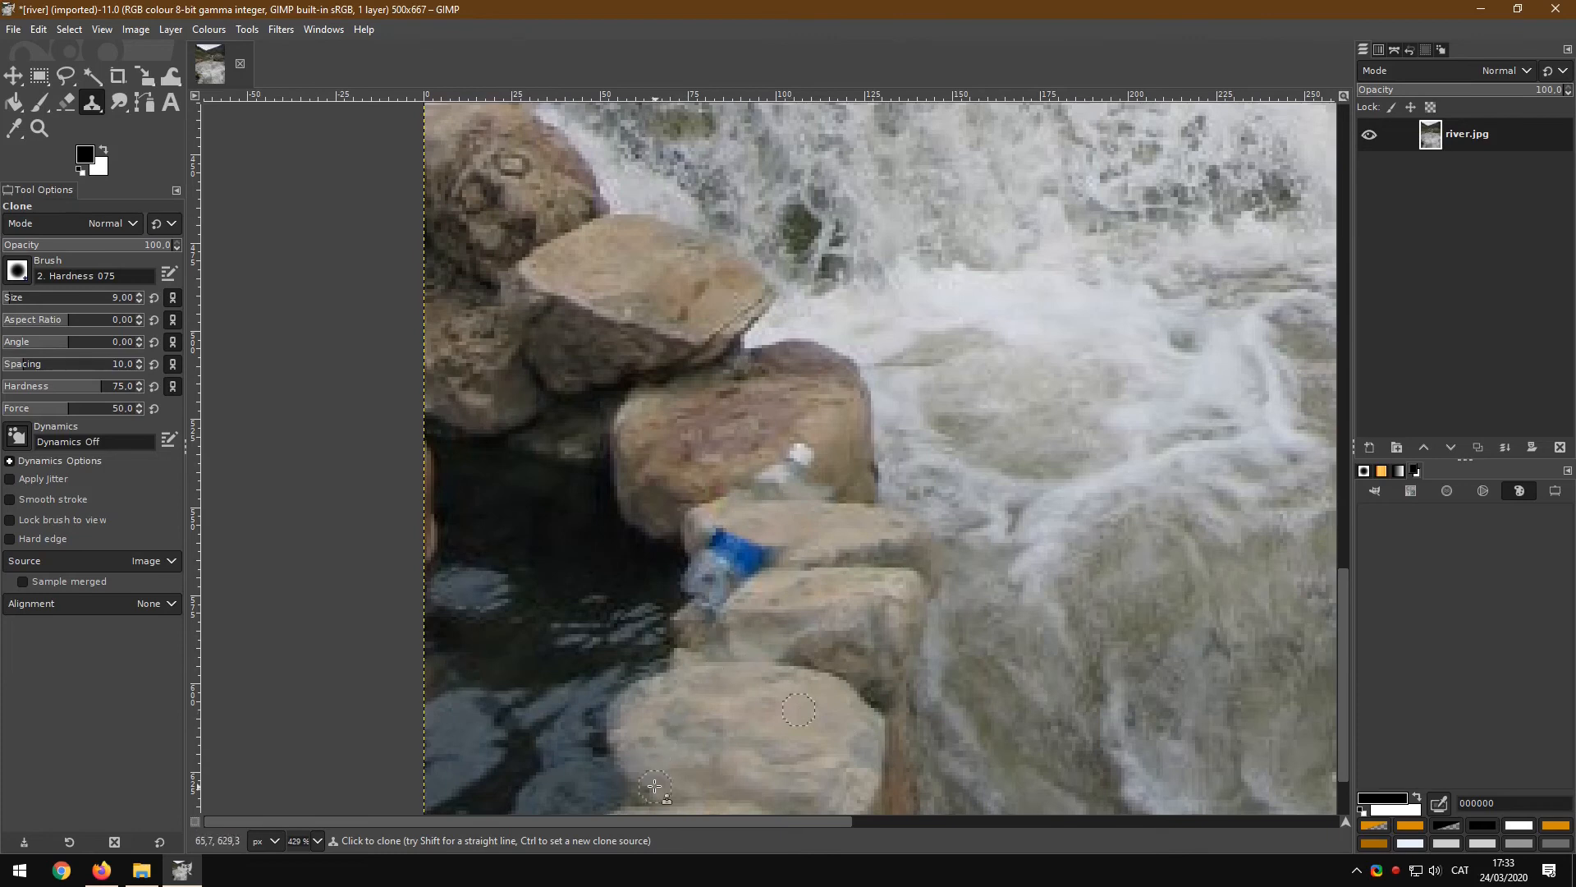
Step: Keep setting nearby clone sources and cloning rock and water texture over the rest of the bottle
{"action": "key", "text": "ctrl"}
{"action": "left_click", "coordinate": [628, 752], "text": "ctrl"}
{"action": "left_click_drag", "start_coordinate": [703, 543], "coordinate": [737, 566]}
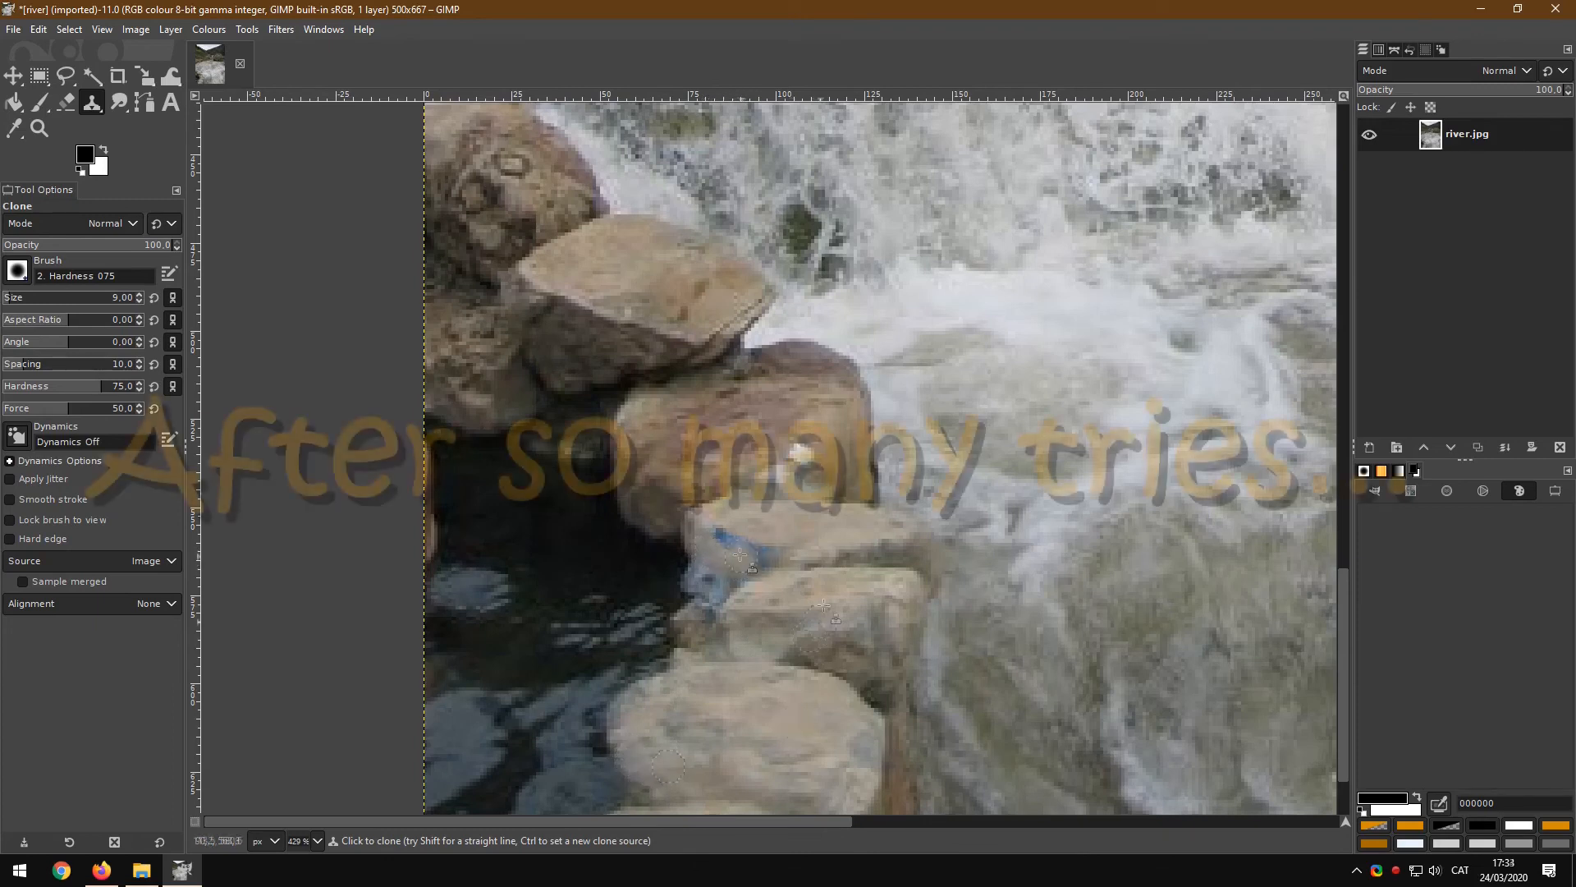
{"action": "mouse_move", "coordinate": [761, 569]}
{"action": "left_mouse_down"}
{"action": "mouse_move", "coordinate": [692, 567]}
{"action": "mouse_move", "coordinate": [592, 705]}
{"action": "mouse_move", "coordinate": [700, 581]}
{"action": "left_mouse_up"}
{"action": "left_click", "coordinate": [619, 512], "text": "ctrl"}
{"action": "key", "text": "ctrl+z"}
{"action": "key", "text": "ctrl+z"}
{"action": "left_click_drag", "start_coordinate": [817, 484], "coordinate": [794, 484]}
{"action": "left_click_drag", "start_coordinate": [784, 457], "coordinate": [787, 463]}
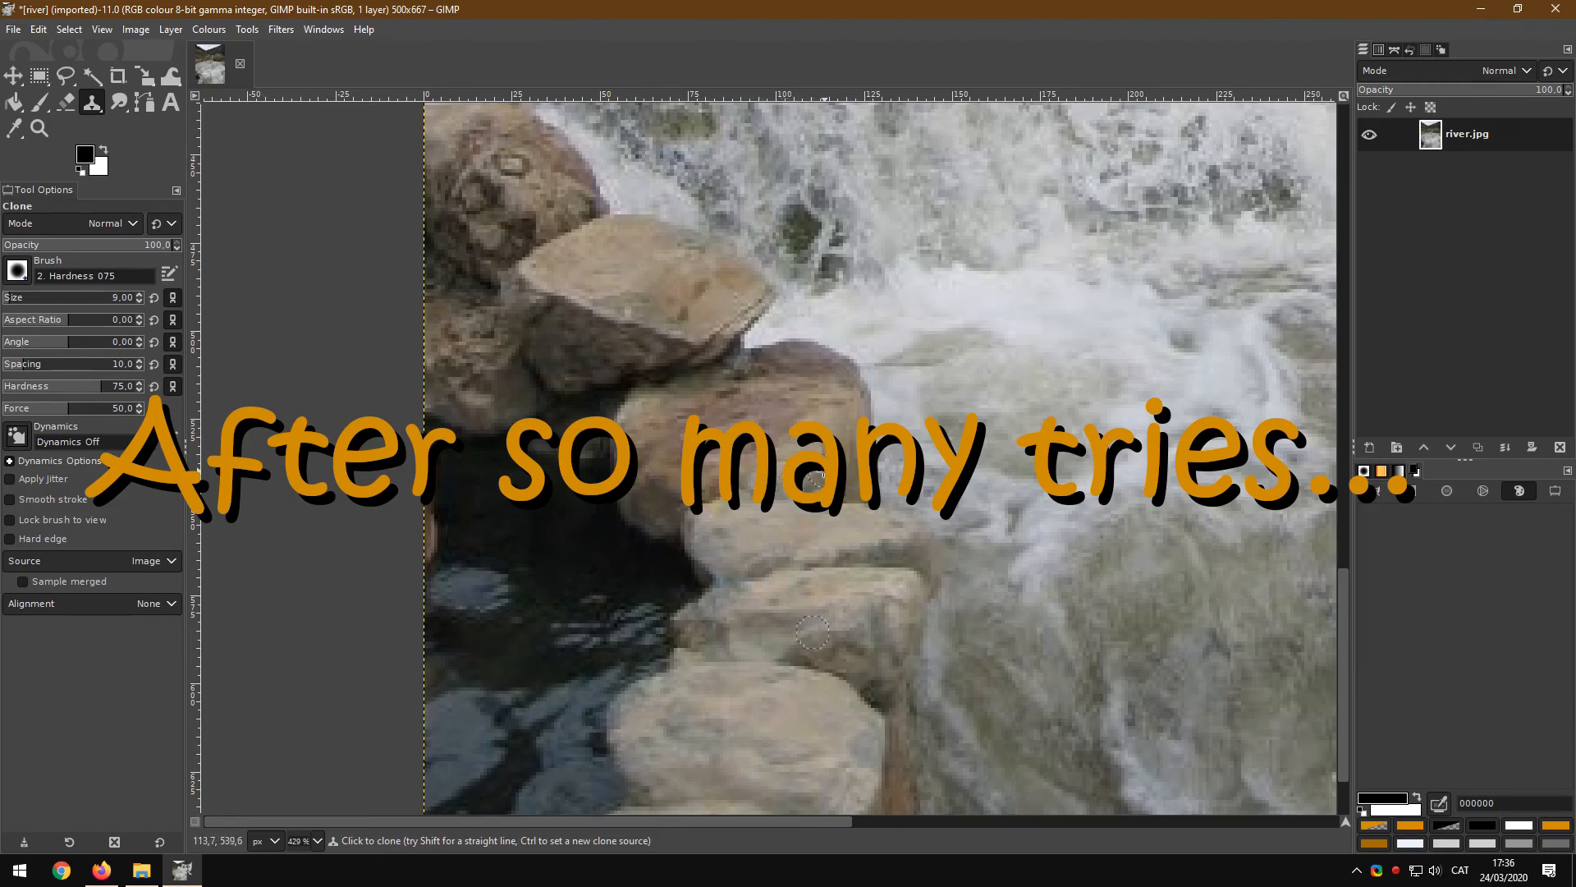
{"action": "left_click", "coordinate": [810, 725], "text": "ctrl"}
{"action": "left_click_drag", "start_coordinate": [815, 450], "coordinate": [799, 468]}
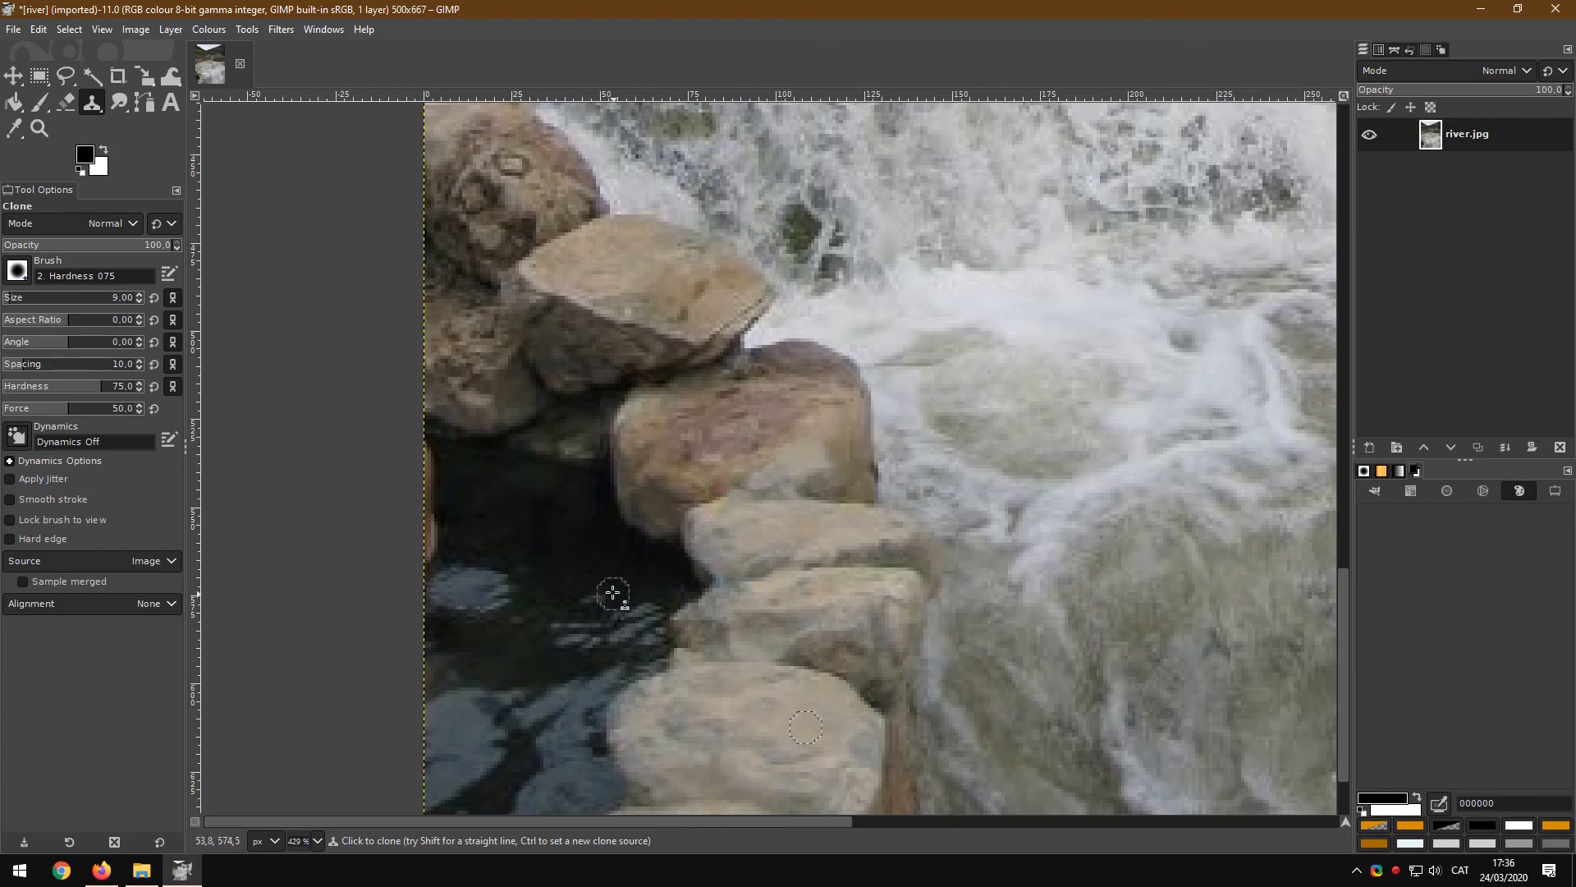
Step: View the whole image at 100% zoom to check the retouched area
{"action": "left_click", "coordinate": [317, 841]}
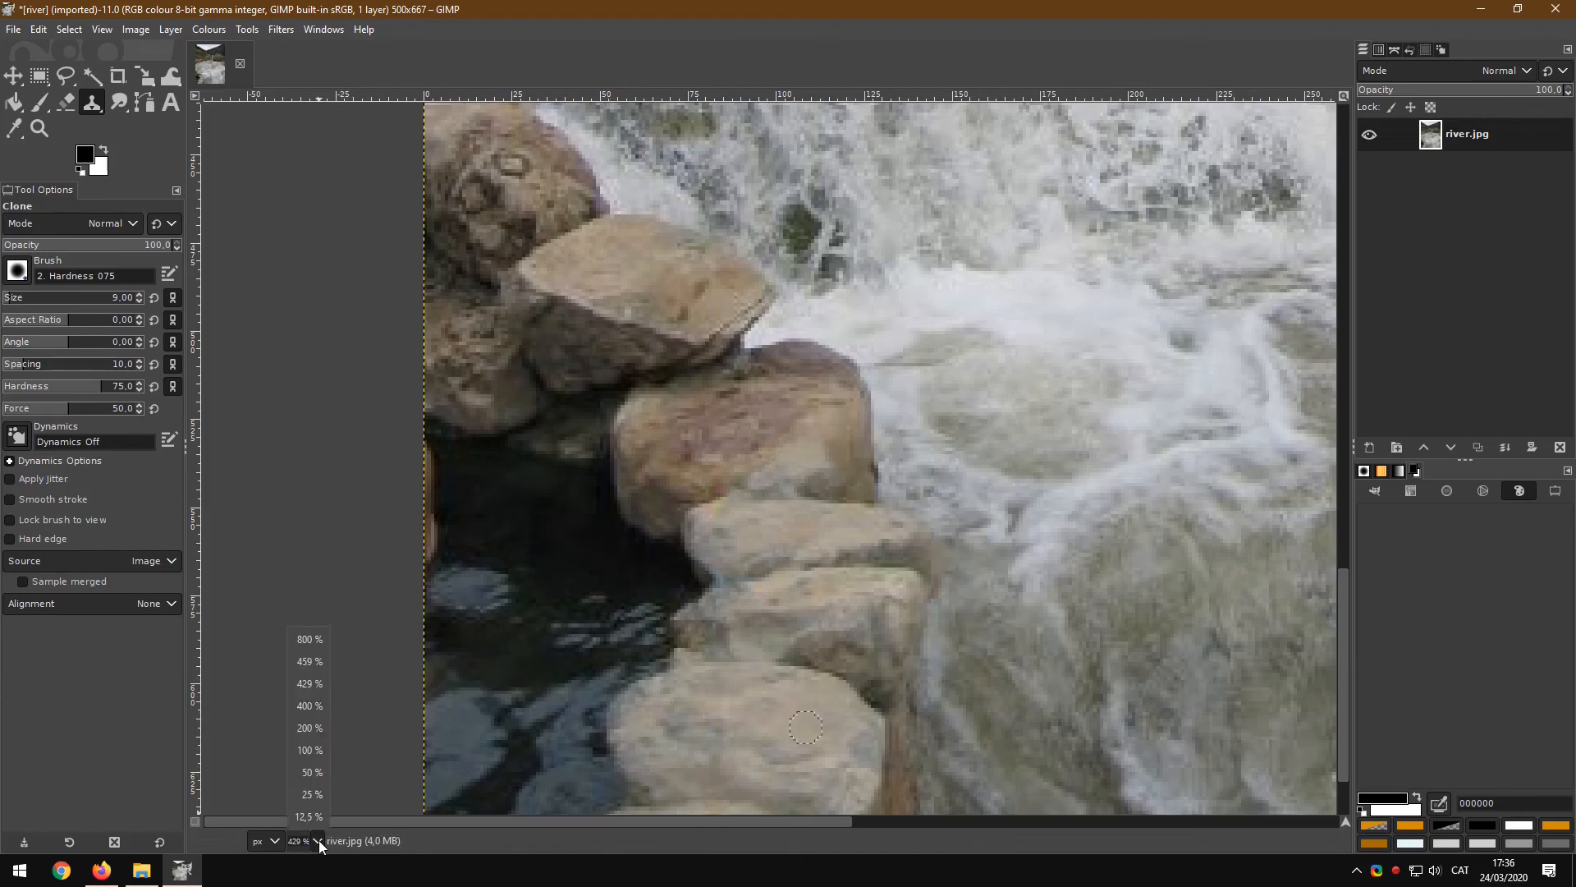
{"action": "left_click", "coordinate": [316, 749]}
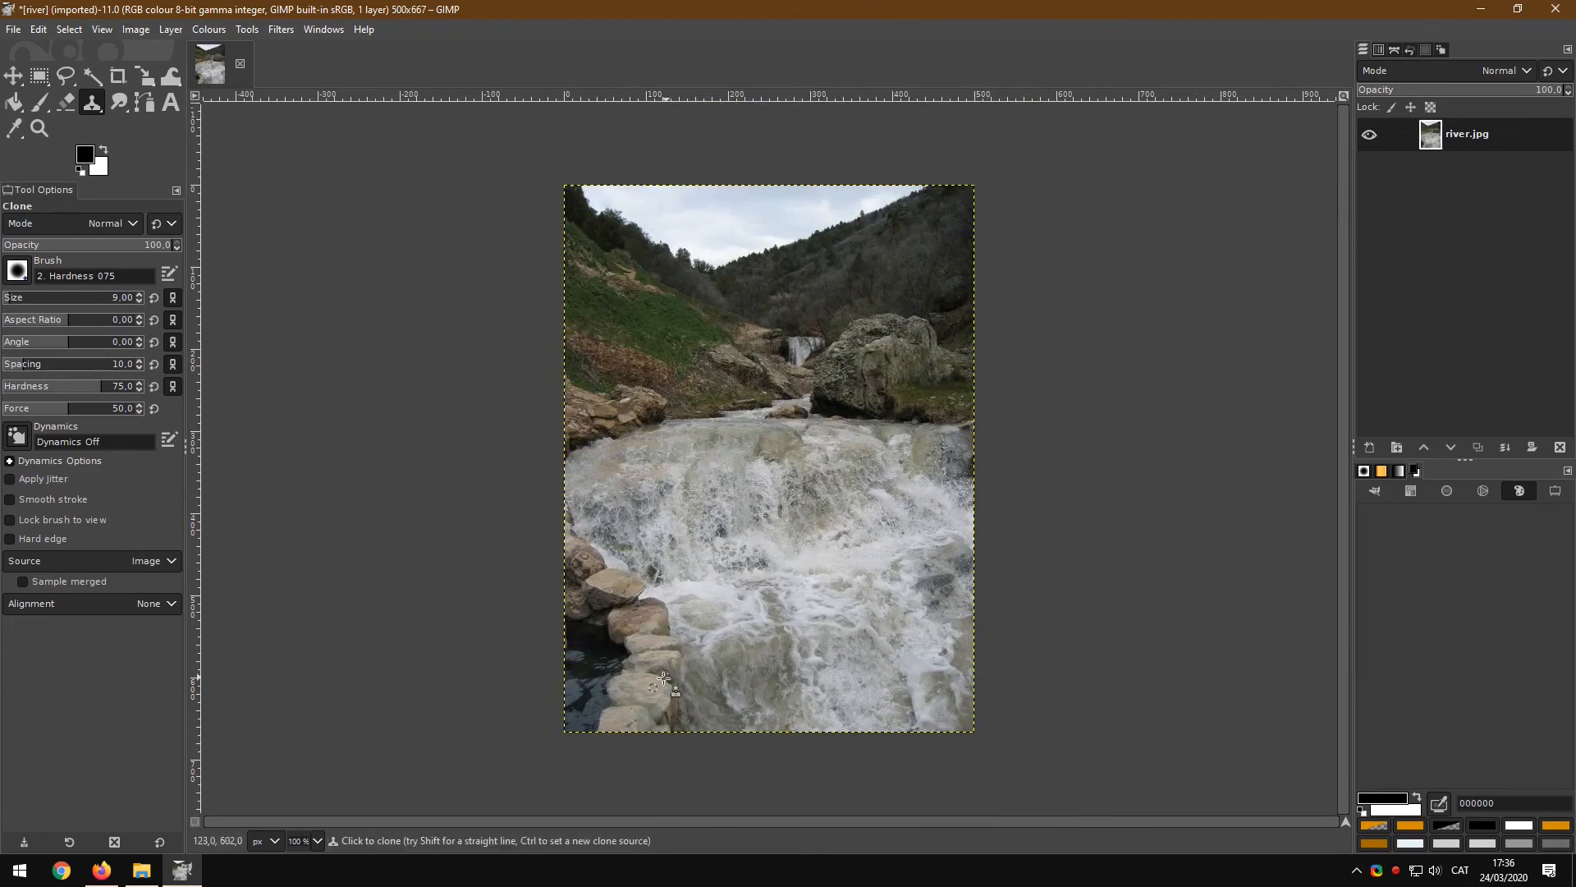
{"action": "left_click", "coordinate": [818, 431], "text": "ctrl"}
Step: Overwrite river.jpg with the retouched image, exporting as JPEG at quality 90
{"action": "left_click", "coordinate": [14, 29]}
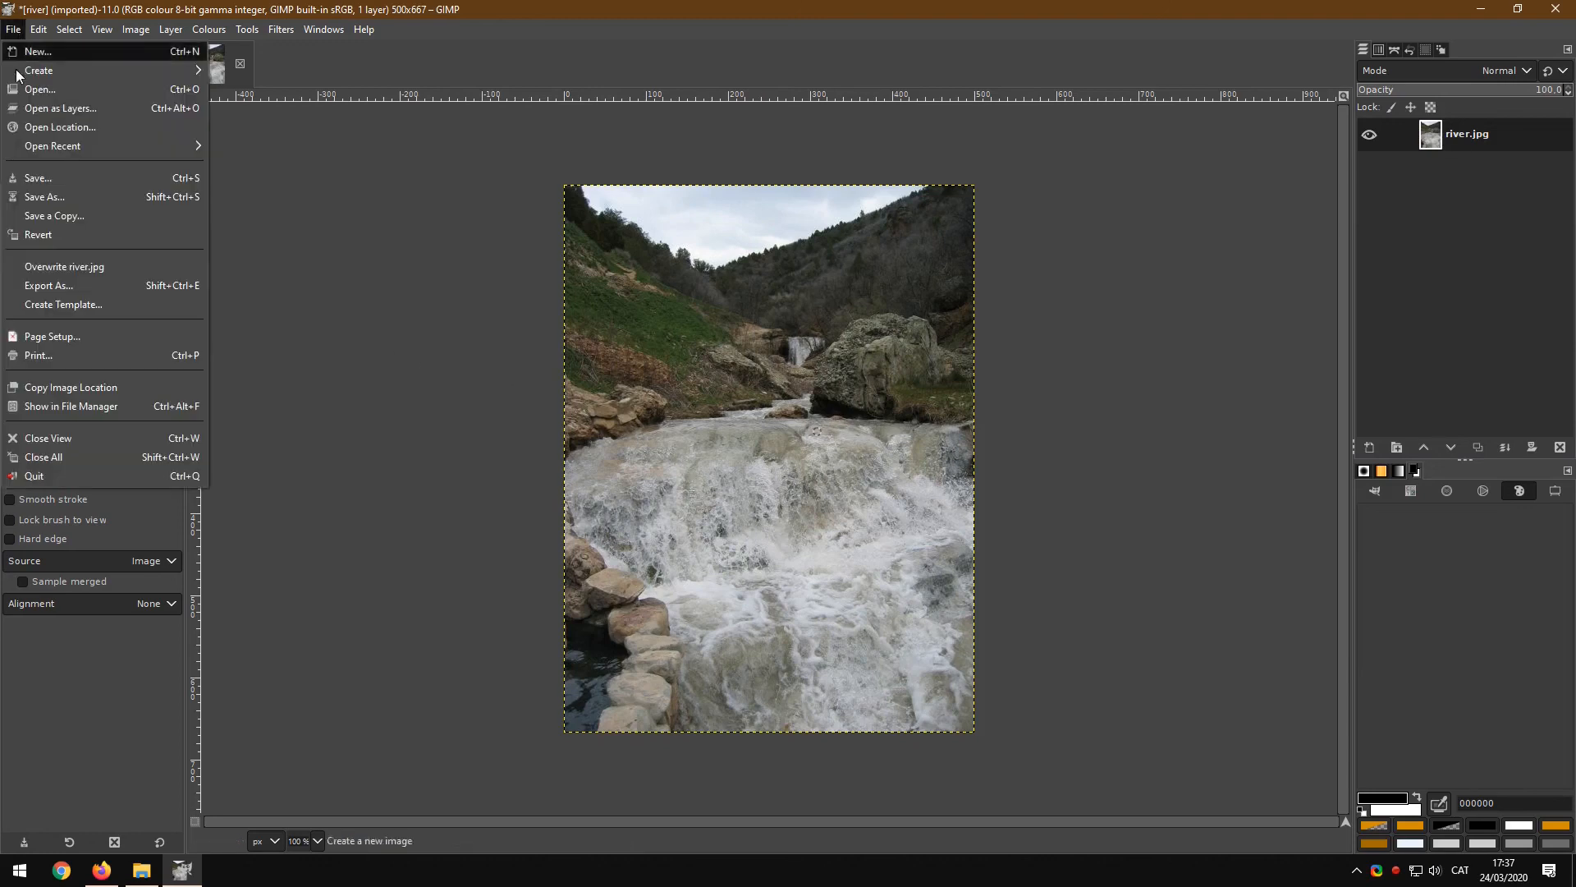
{"action": "left_click", "coordinate": [51, 268]}
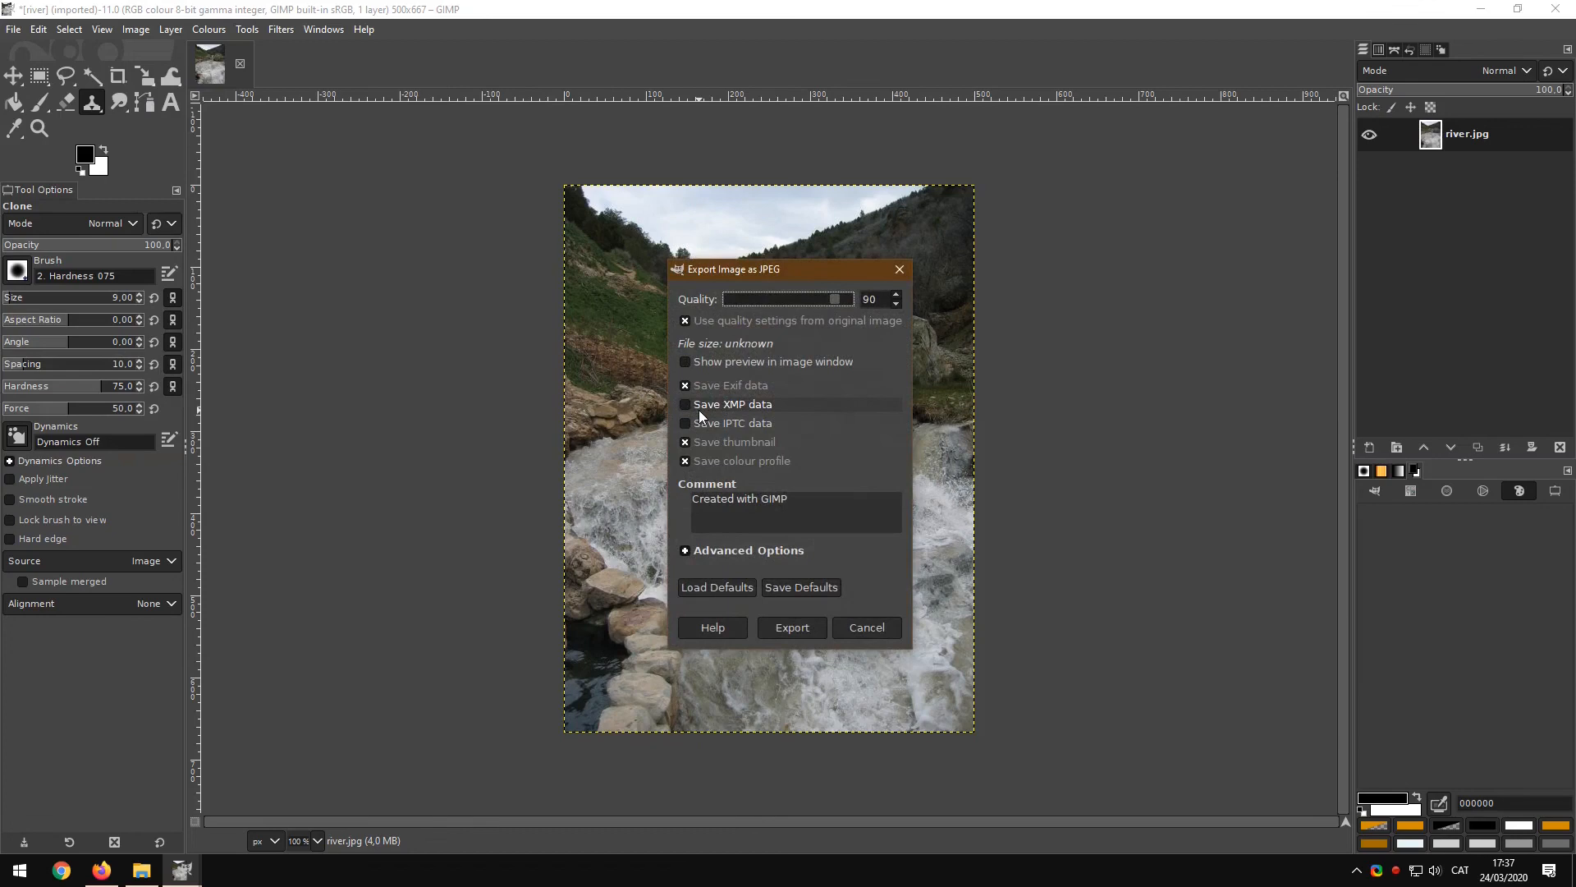
{"action": "left_click", "coordinate": [793, 629]}
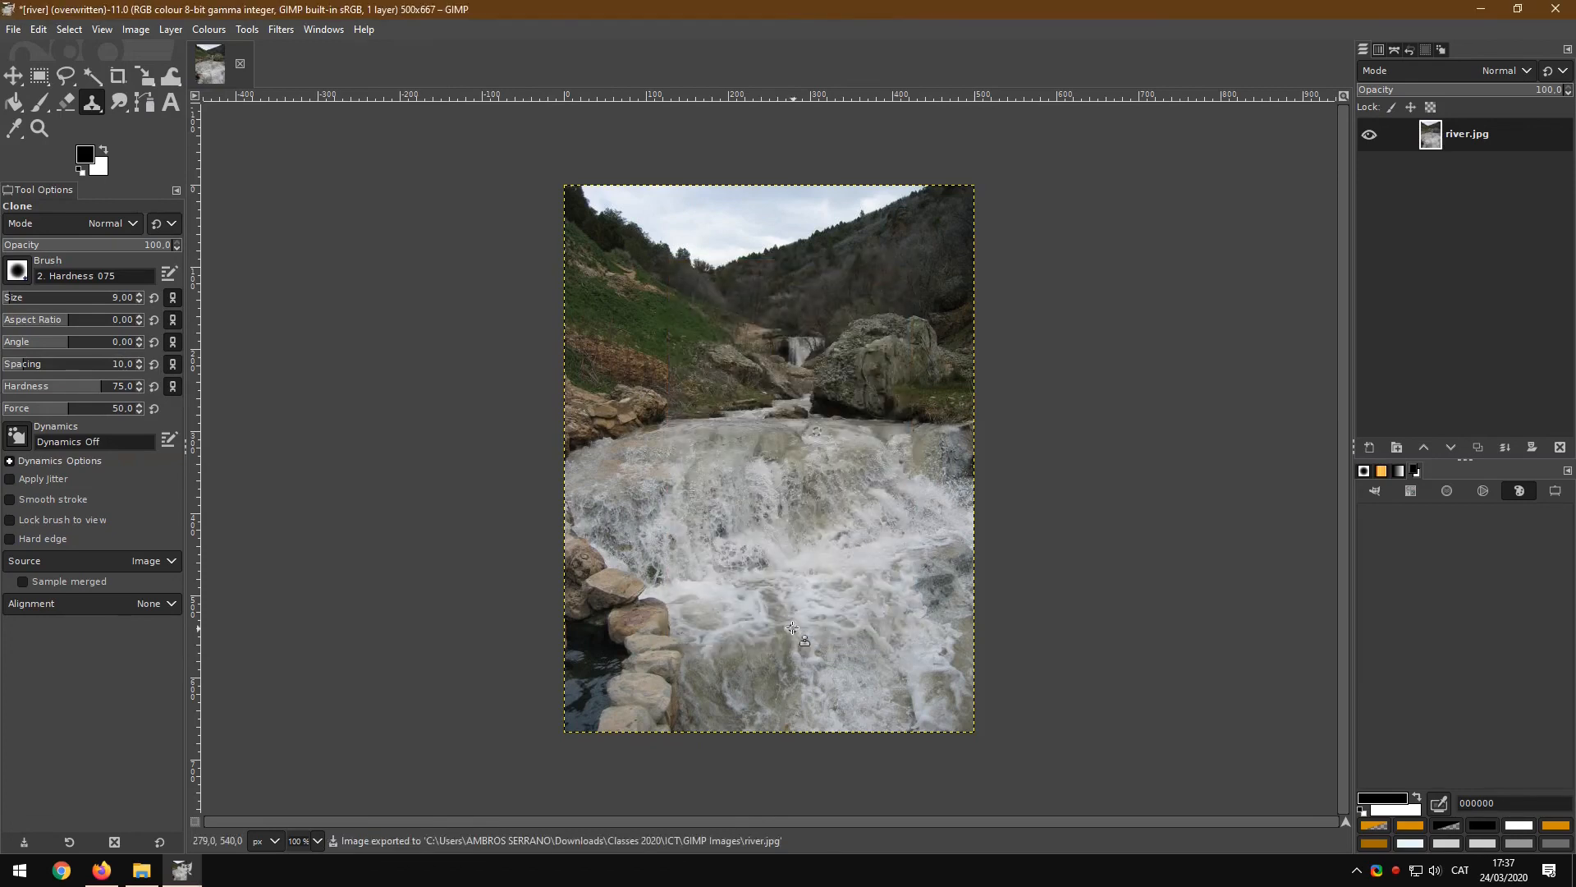